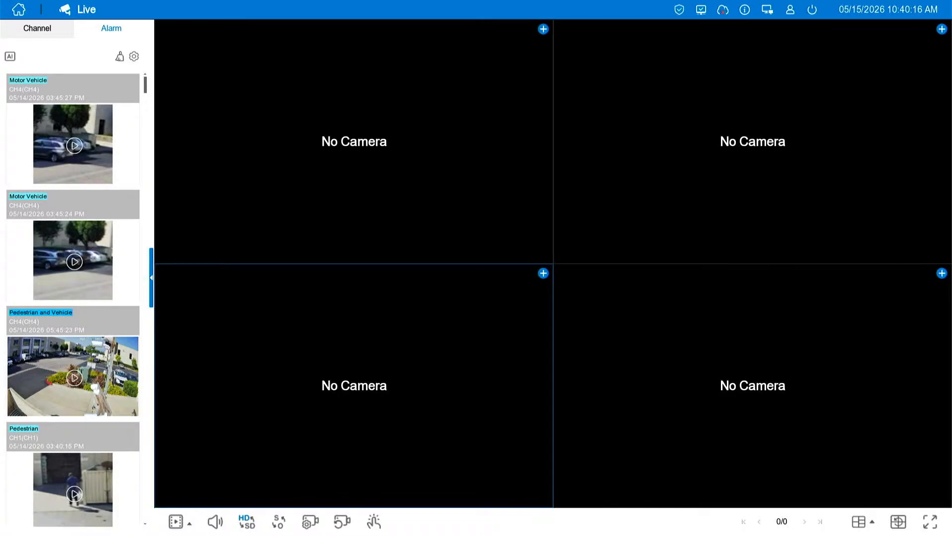
# Open the IP channel configuration and search the network for devices that can be added
pyautogui.rightClick(402, 195)
pyautogui.click(640, 260)
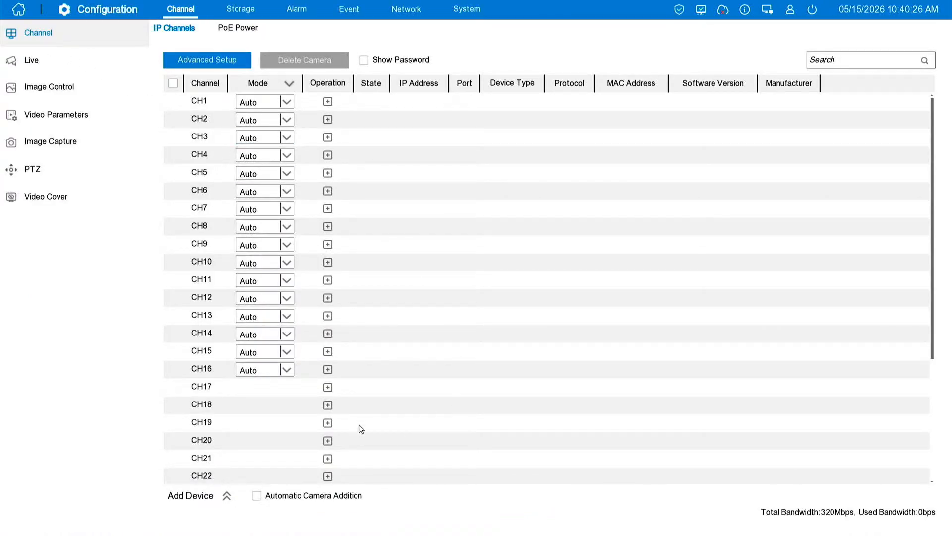
pyautogui.click(227, 496)
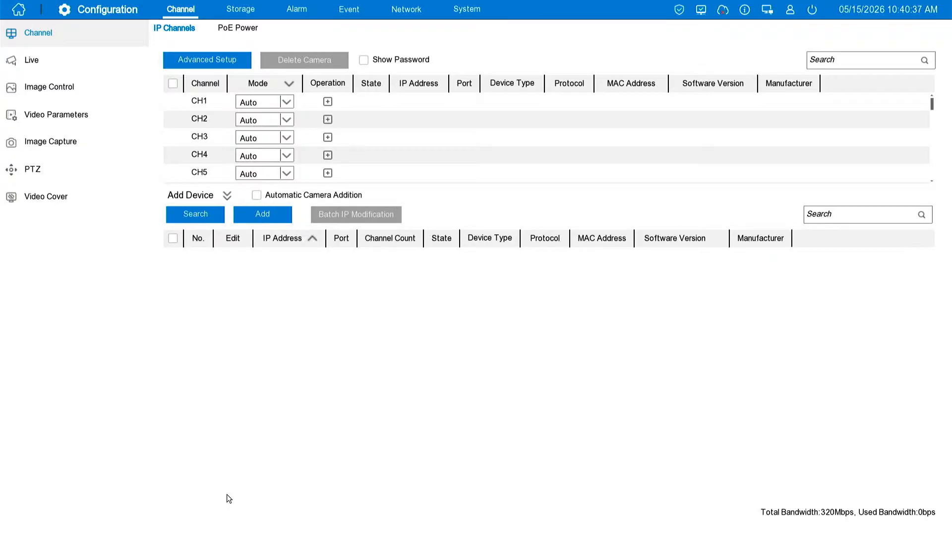
pyautogui.click(202, 219)
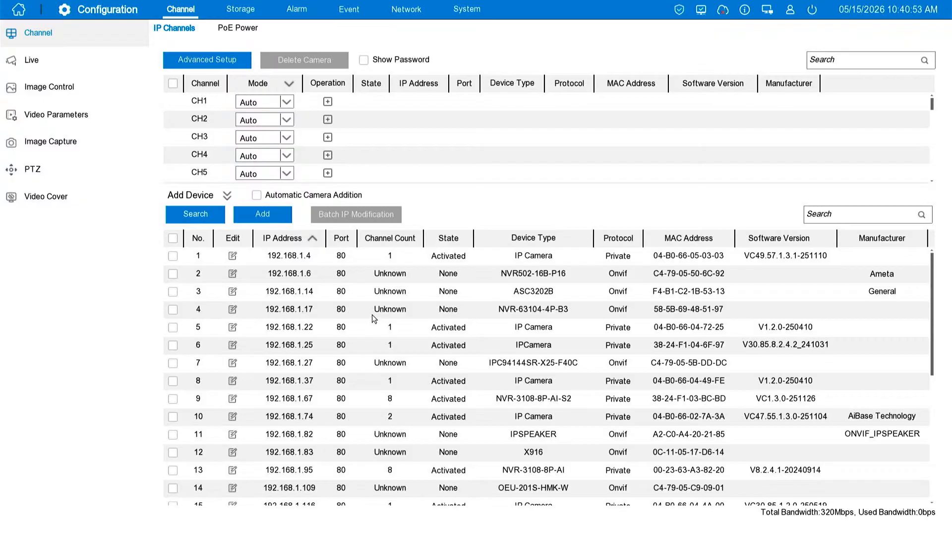
# Add the cameras at 192.168.1.157 and 192.168.1.250 with the camera password, keeping the default user name and automatic port and protocol
pyautogui.scroll(-6, 375, 375)
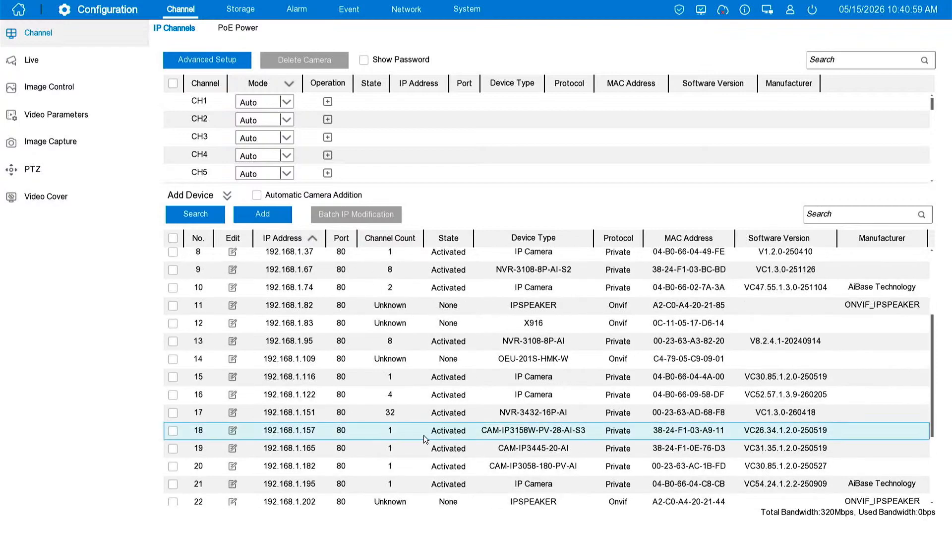
pyautogui.click(173, 431)
pyautogui.scroll(-5, 186, 432)
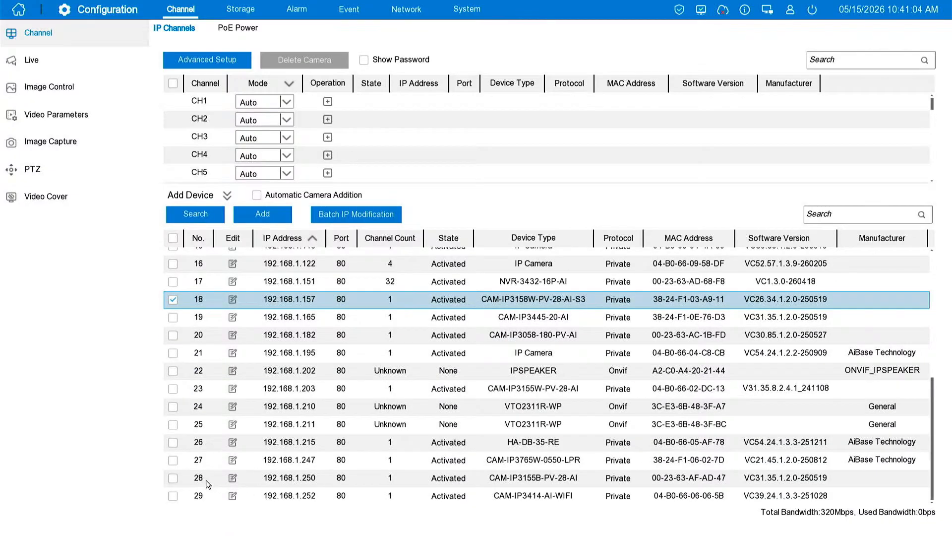
pyautogui.click(173, 478)
pyautogui.click(262, 215)
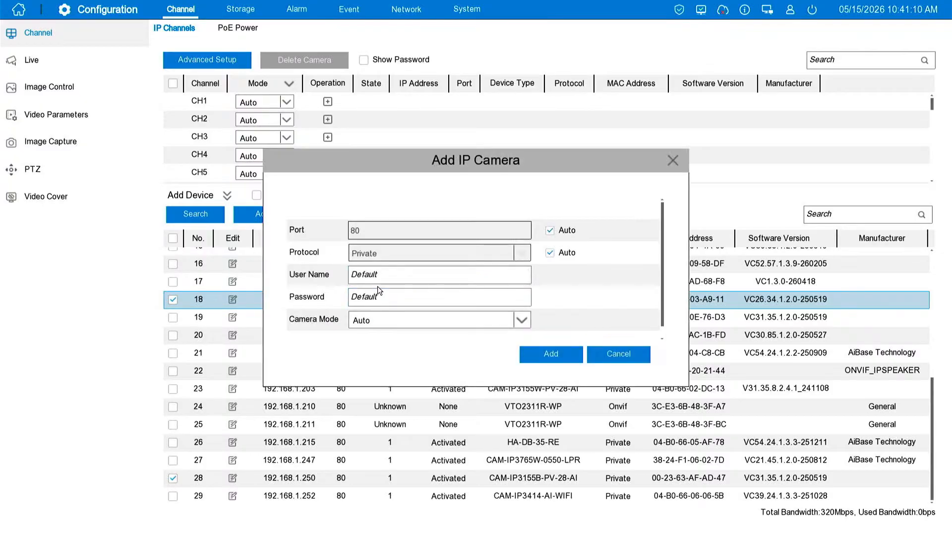
pyautogui.click(377, 300)
pyautogui.click(373, 352)
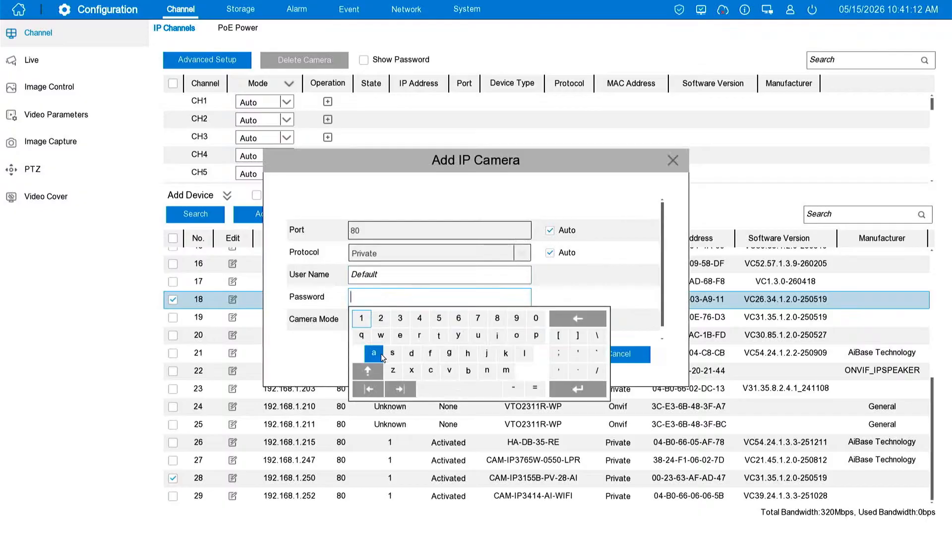
pyautogui.click(411, 353)
pyautogui.click(506, 370)
pyautogui.click(497, 335)
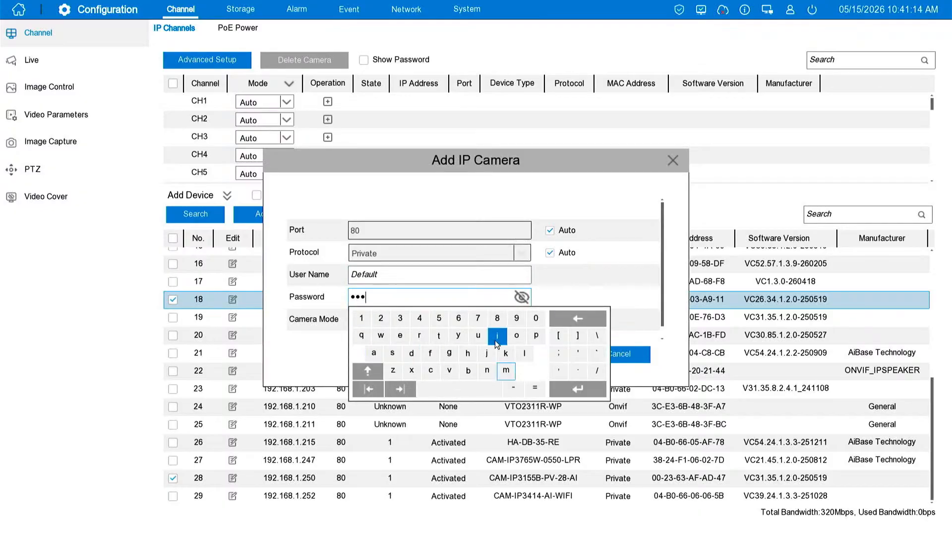
pyautogui.click(488, 371)
pyautogui.click(362, 318)
pyautogui.click(381, 318)
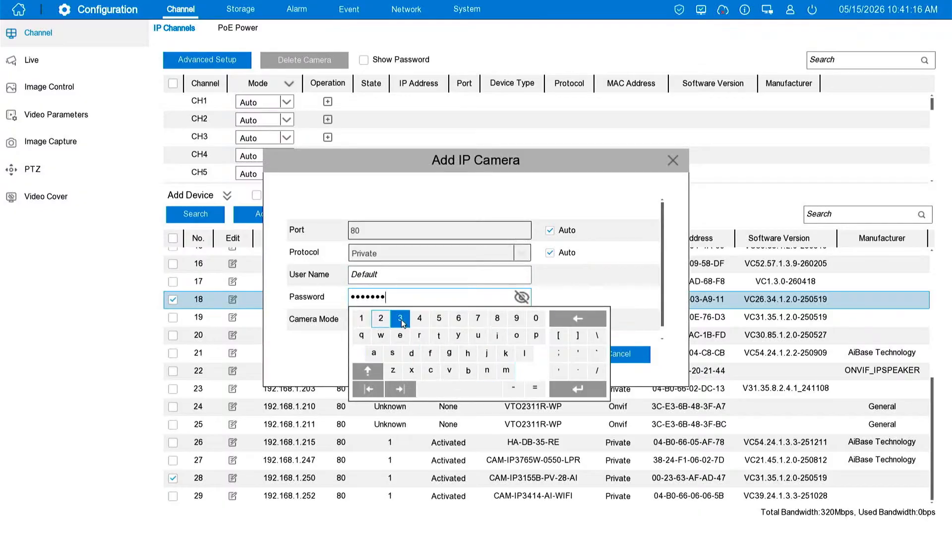
pyautogui.click(400, 318)
pyautogui.click(571, 386)
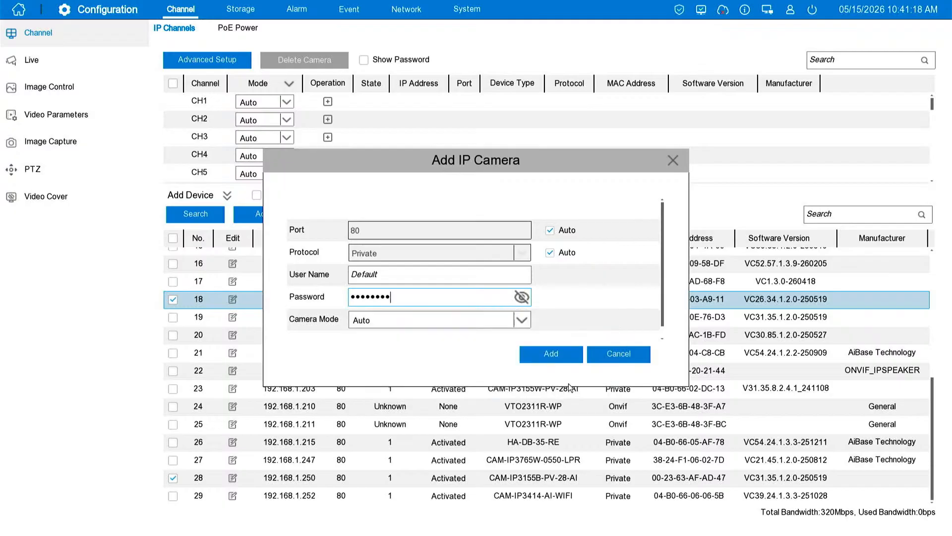
pyautogui.click(558, 358)
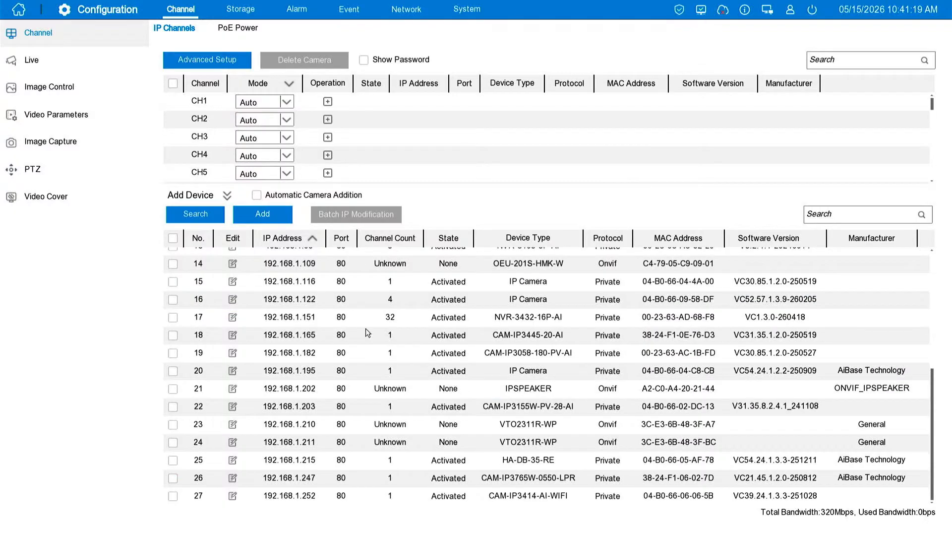
# Show the full channel list and preview the live video of CH1 and CH2, closing each preview
pyautogui.click(227, 196)
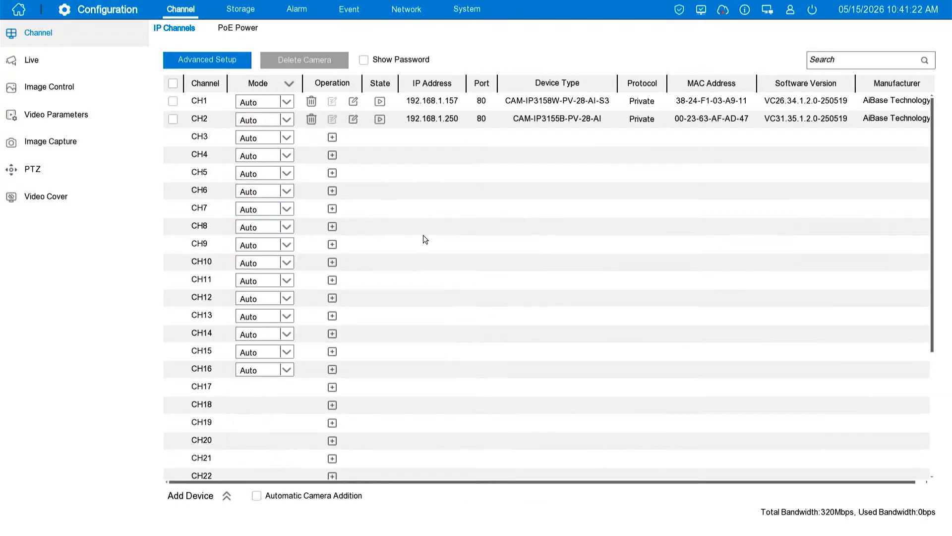
pyautogui.click(382, 101)
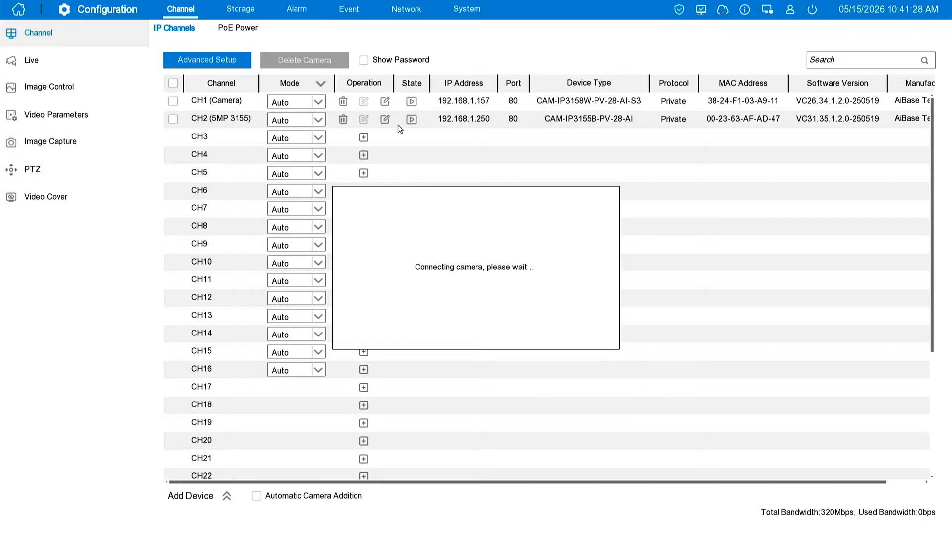
pyautogui.click(411, 102)
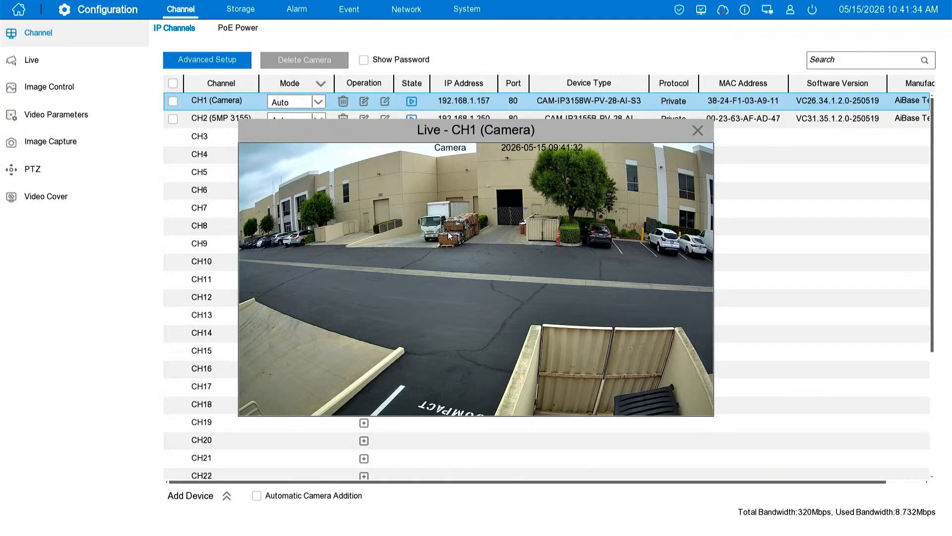
pyautogui.rightClick(652, 293)
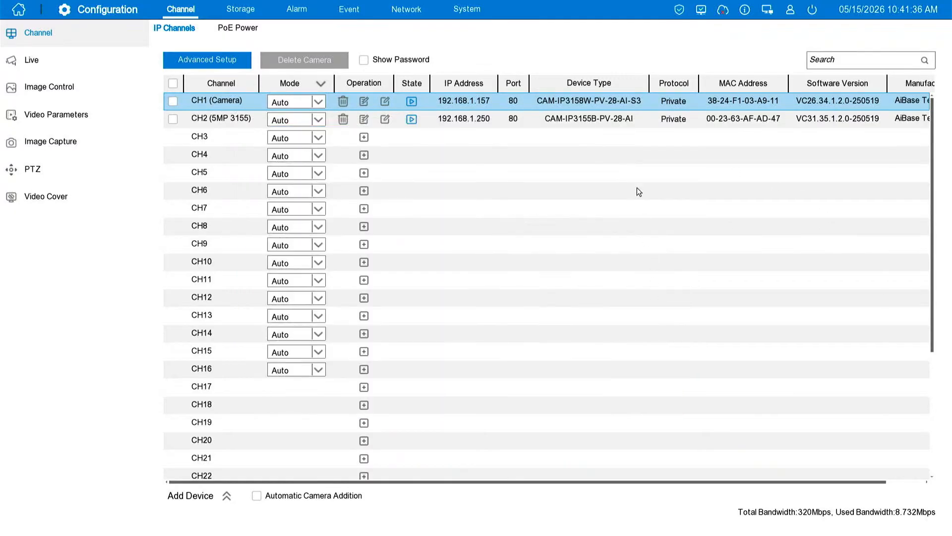
pyautogui.click(413, 119)
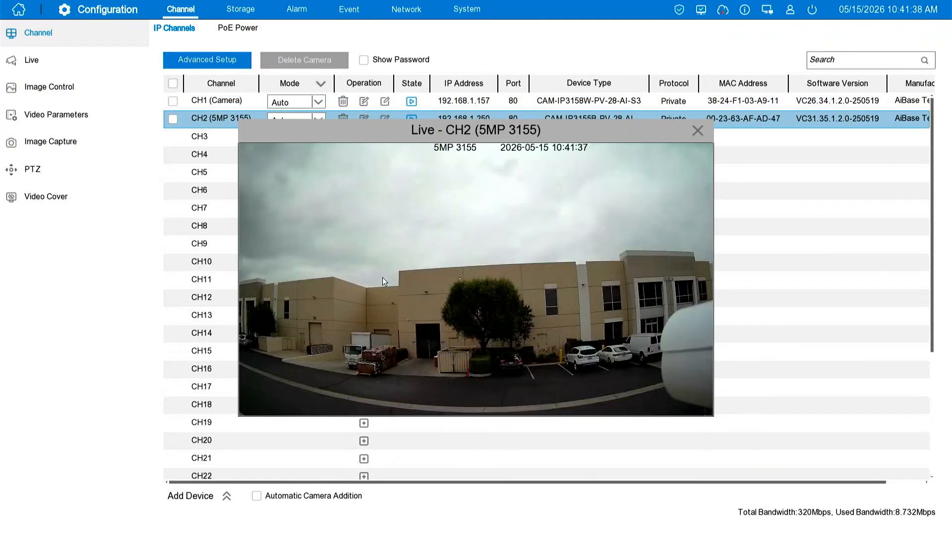
pyautogui.rightClick(425, 275)
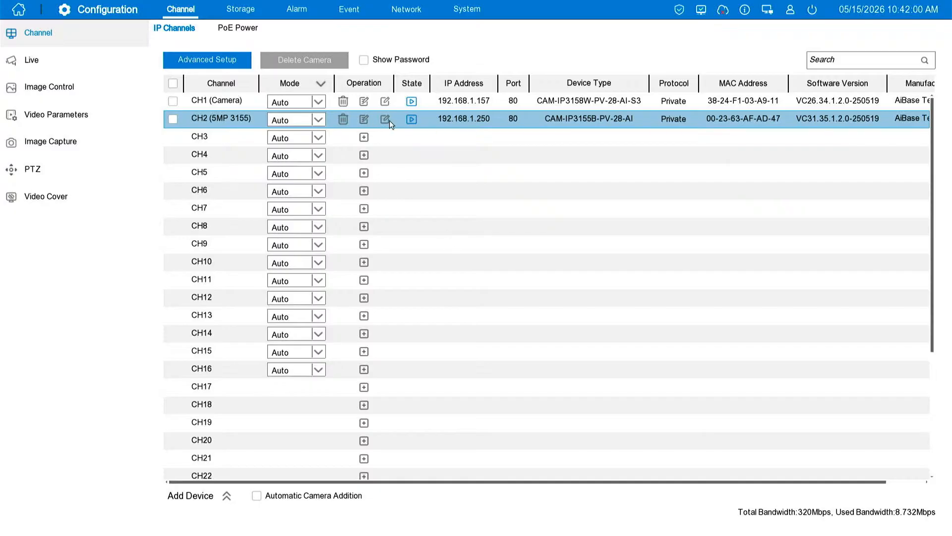
# Inspect the connection settings of the found device at 192.168.1.122, and return to the full channel list without changing them
pyautogui.click(227, 496)
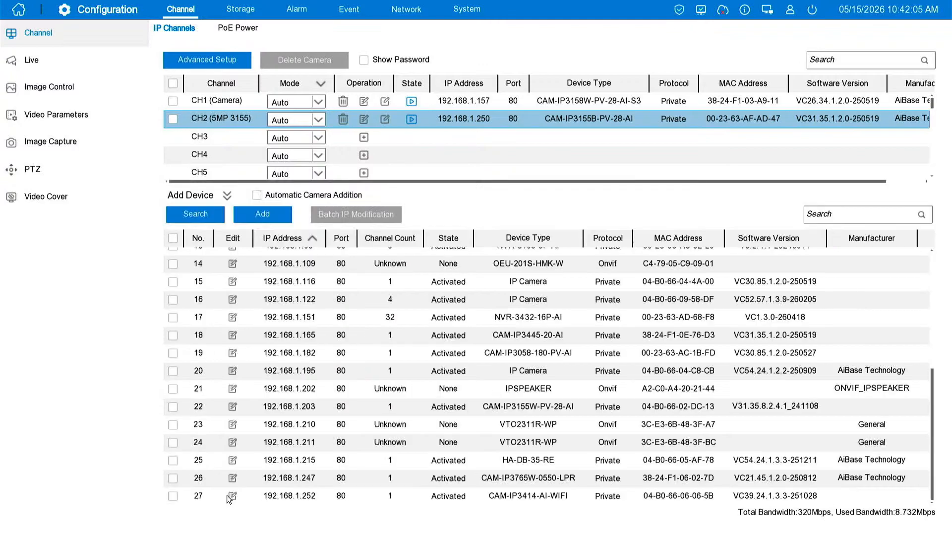
pyautogui.click(233, 299)
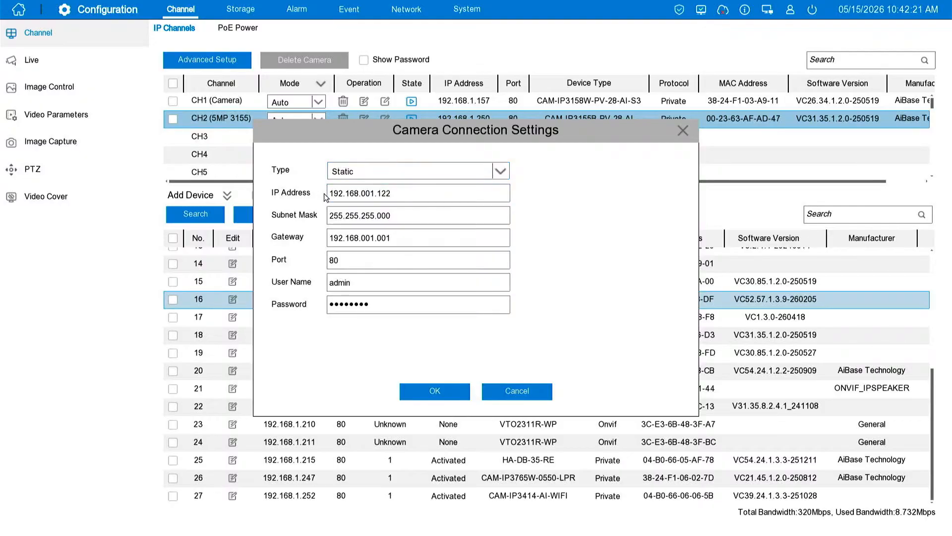
pyautogui.click(683, 131)
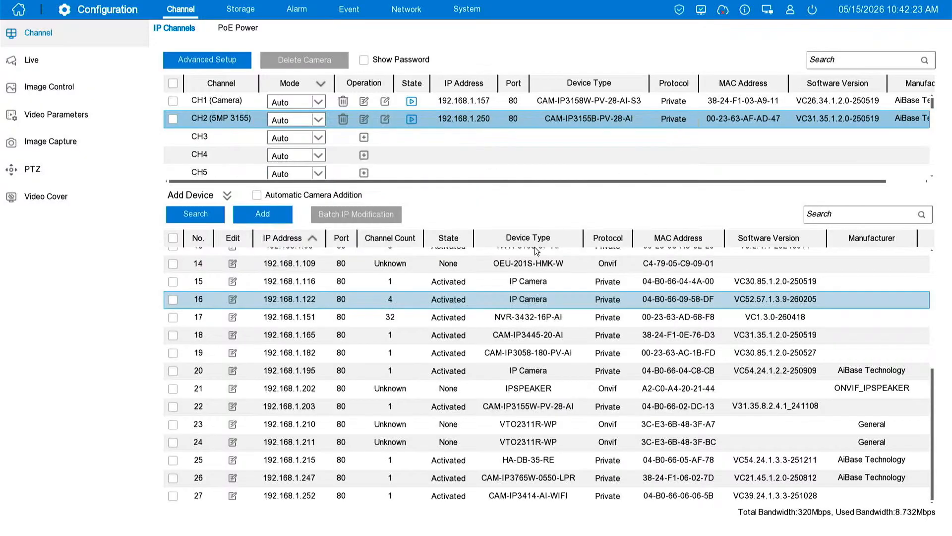
pyautogui.click(228, 195)
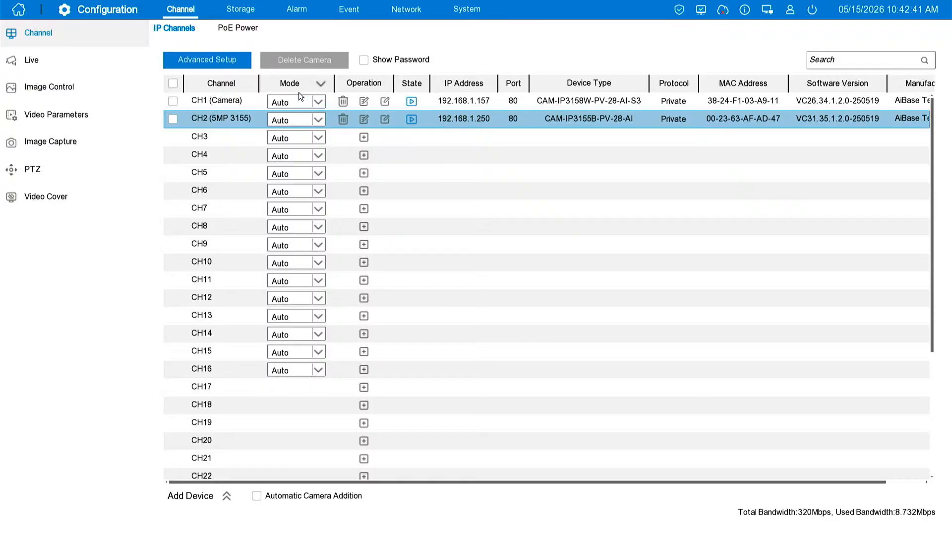
# Review CH1's event settings for Face Detection, Loitering, Enter Region, Exit Region, Queue Length, Rare Sound, Motion Detection and Video Tampering
pyautogui.click(343, 15)
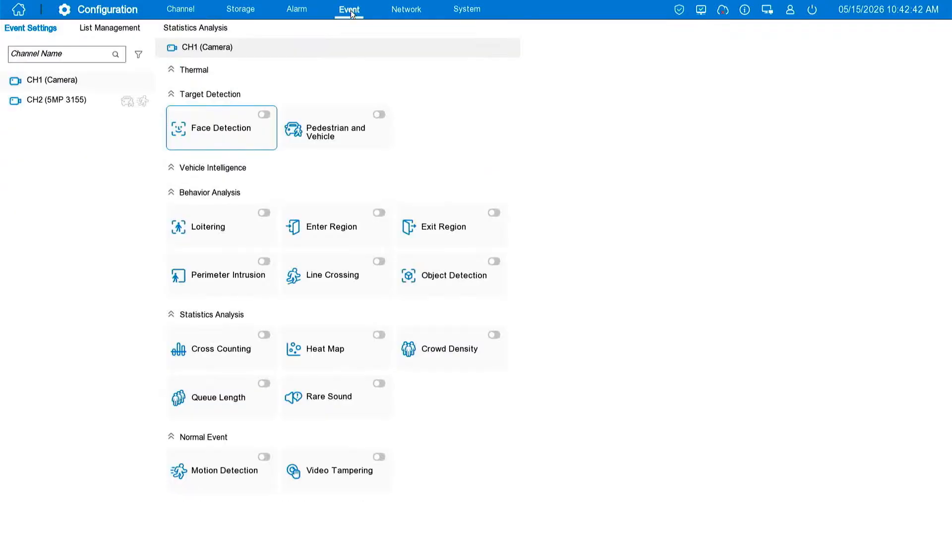
pyautogui.click(77, 102)
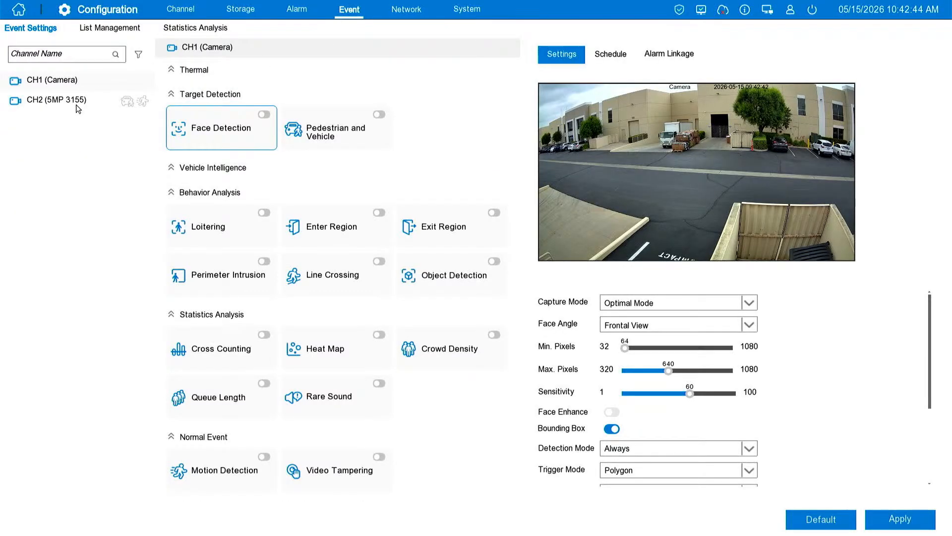
pyautogui.click(83, 88)
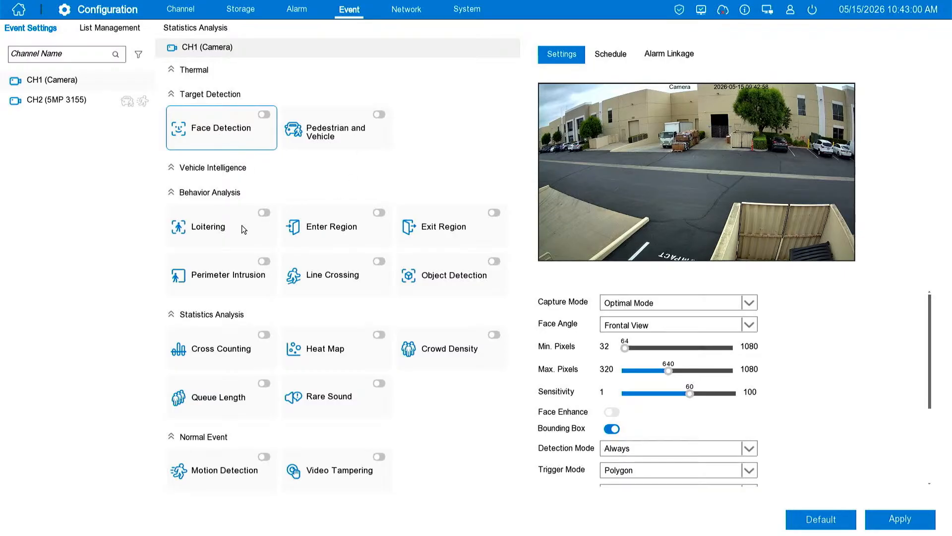
pyautogui.click(229, 233)
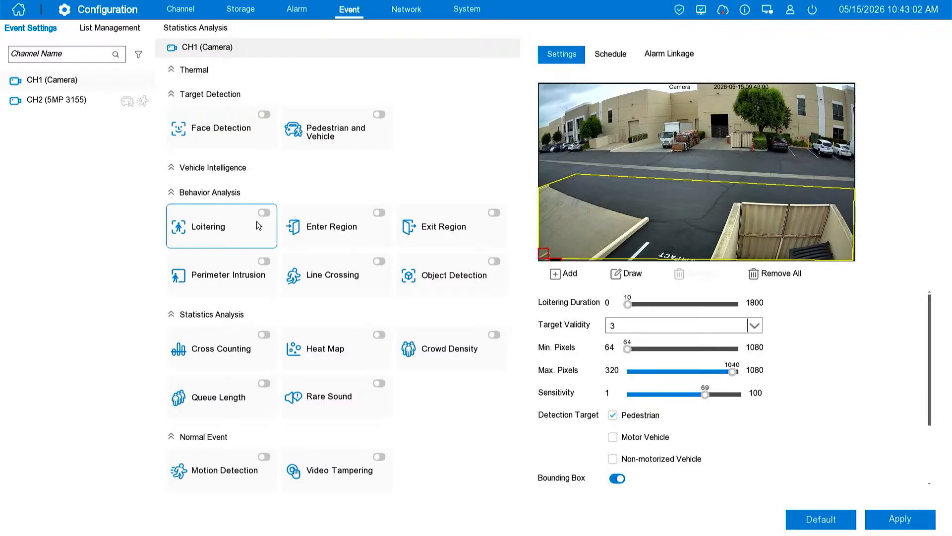
pyautogui.click(332, 217)
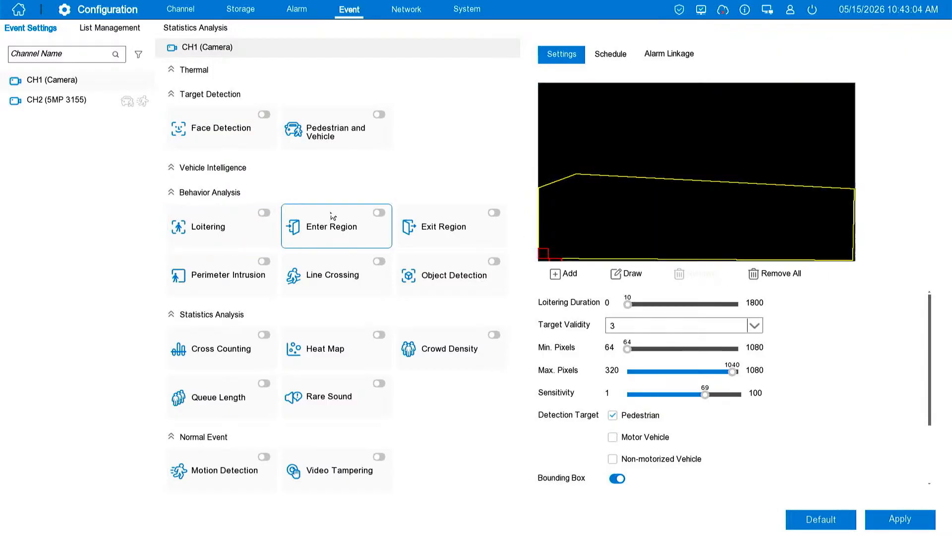
pyautogui.click(421, 222)
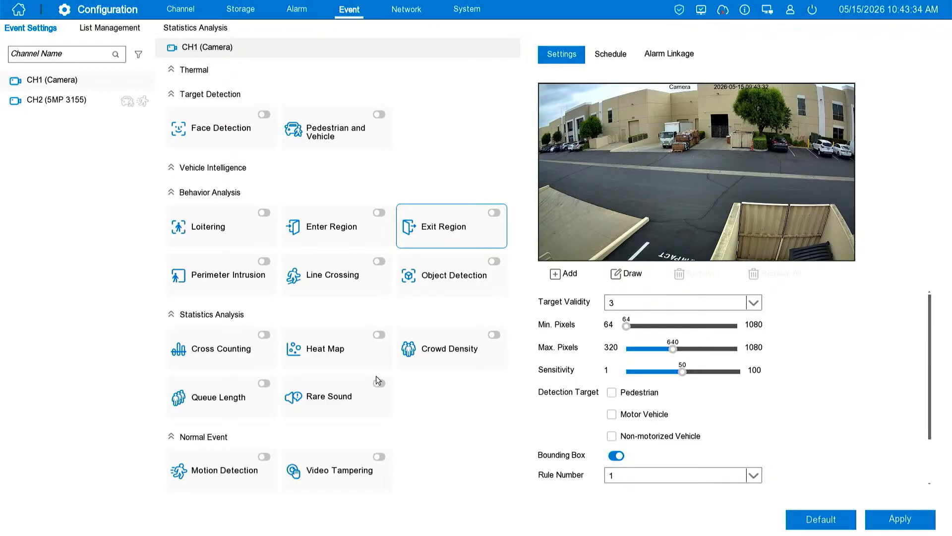
pyautogui.click(216, 395)
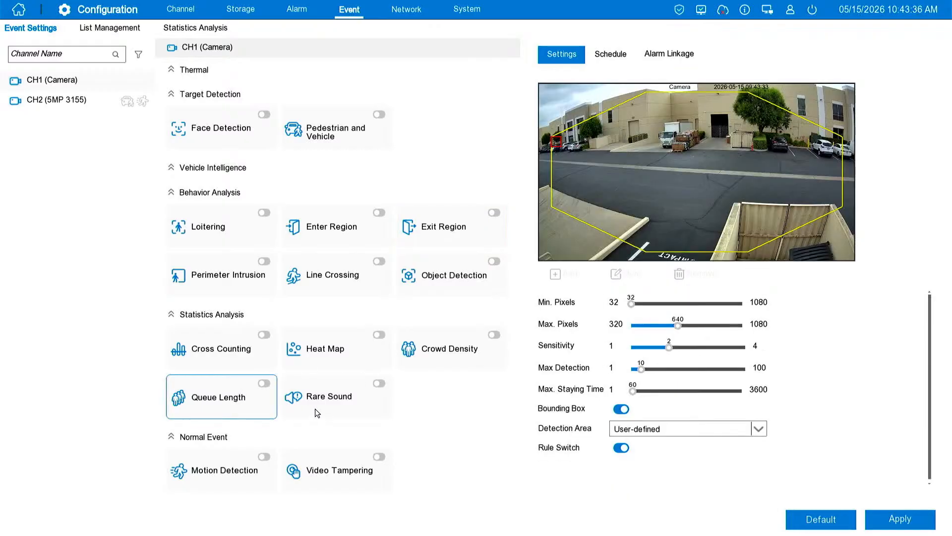
pyautogui.click(319, 412)
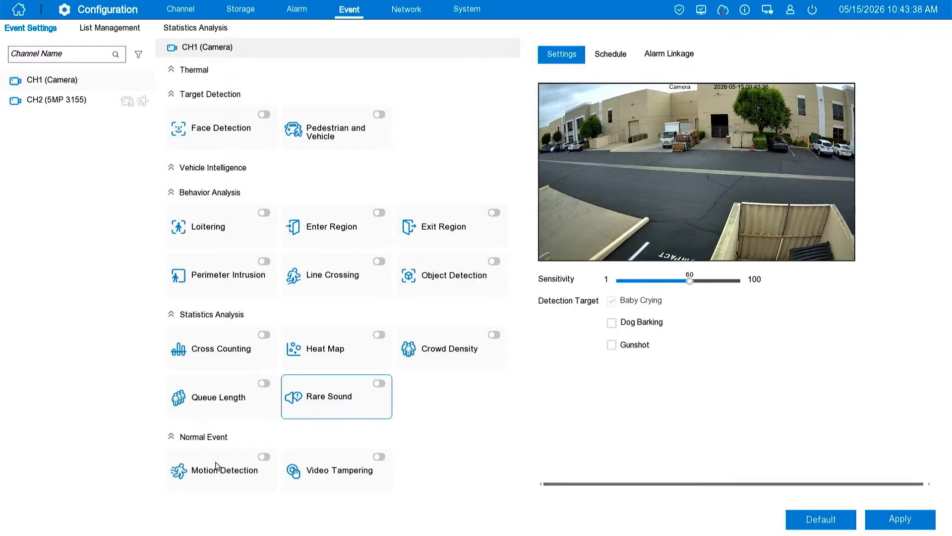
pyautogui.click(208, 466)
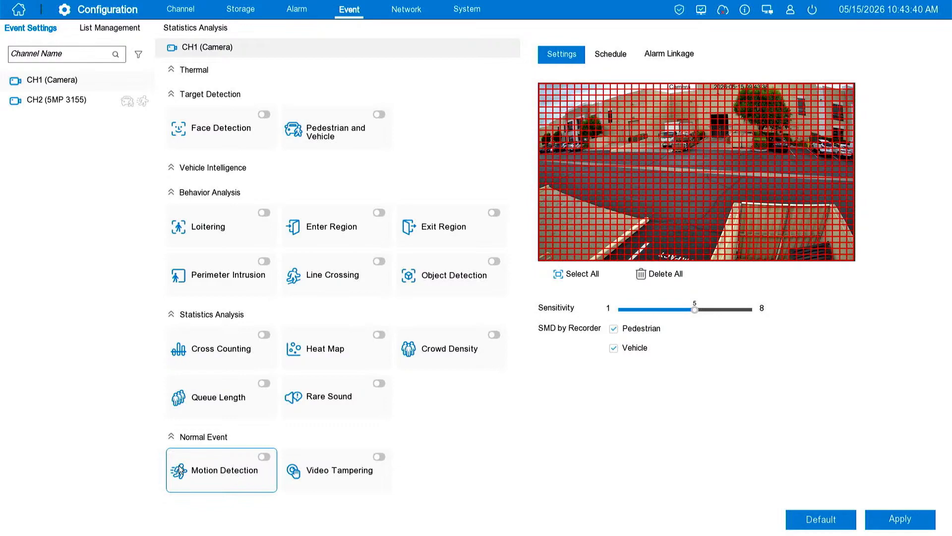
pyautogui.click(358, 481)
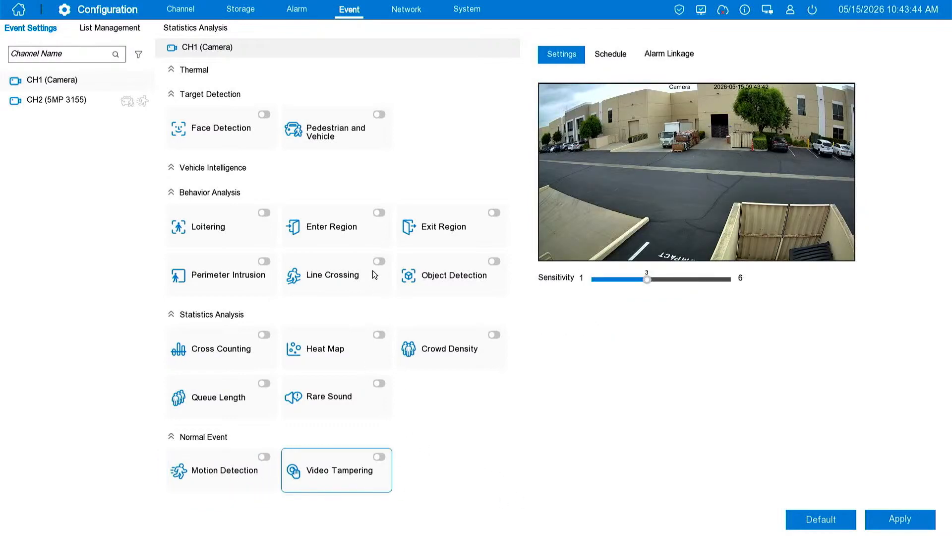
# Examine the alarm linkage options, weekly schedule and sensitivity settings for CH1's Video Tampering event
pyautogui.click(666, 56)
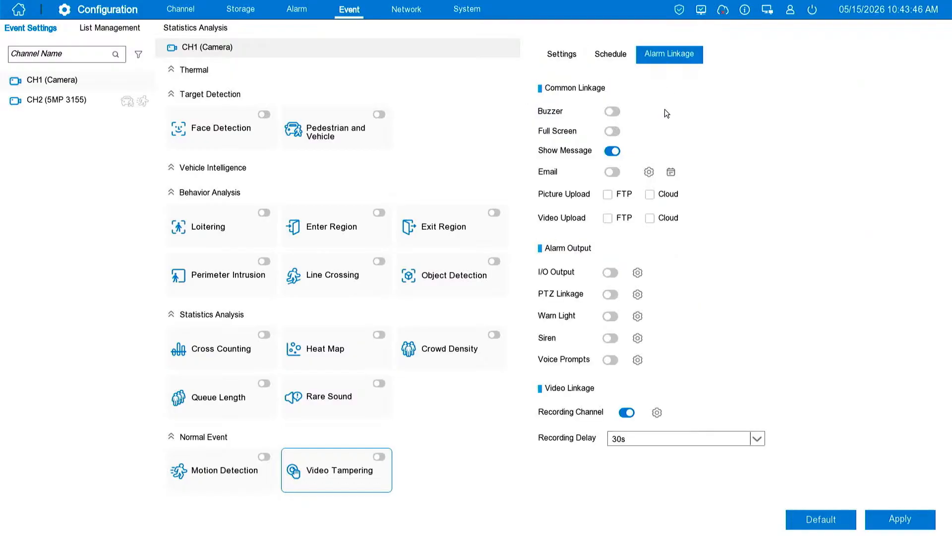
pyautogui.click(611, 53)
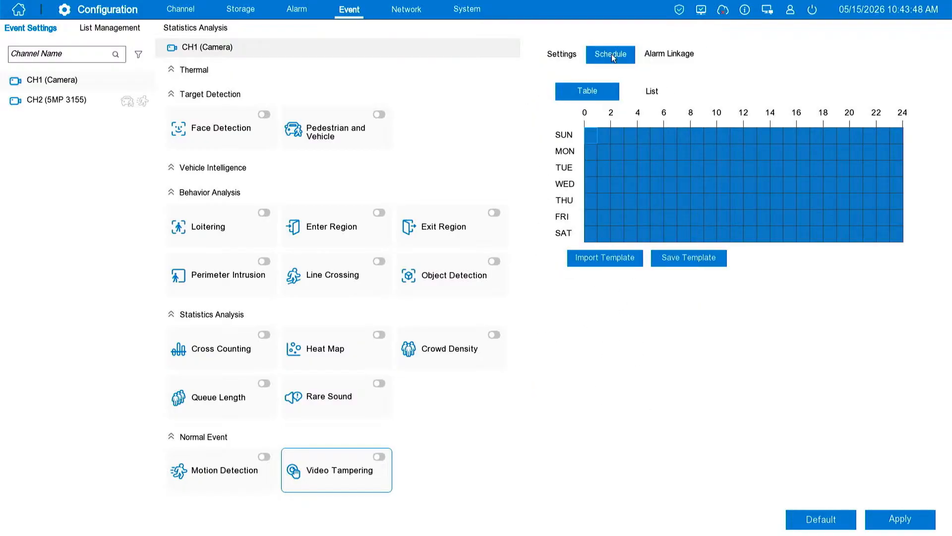
pyautogui.click(570, 52)
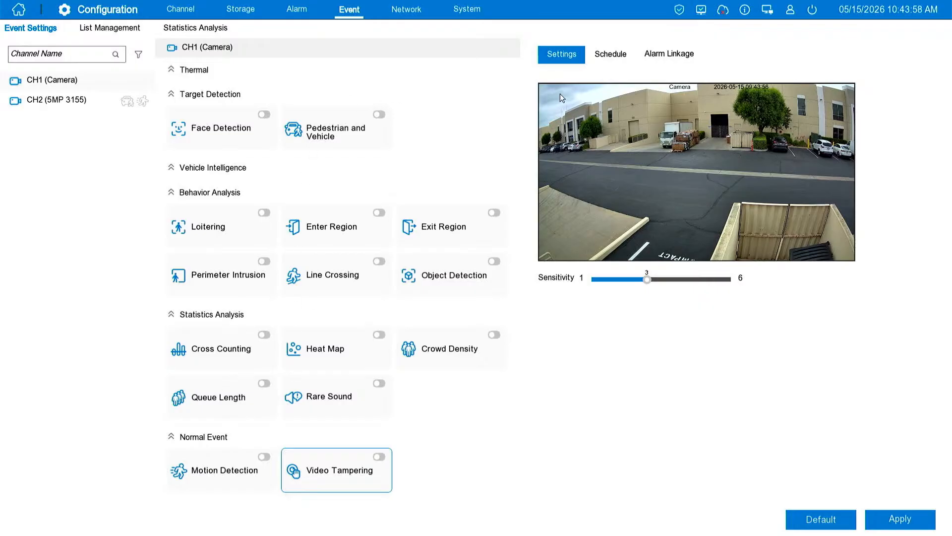
pyautogui.click(603, 56)
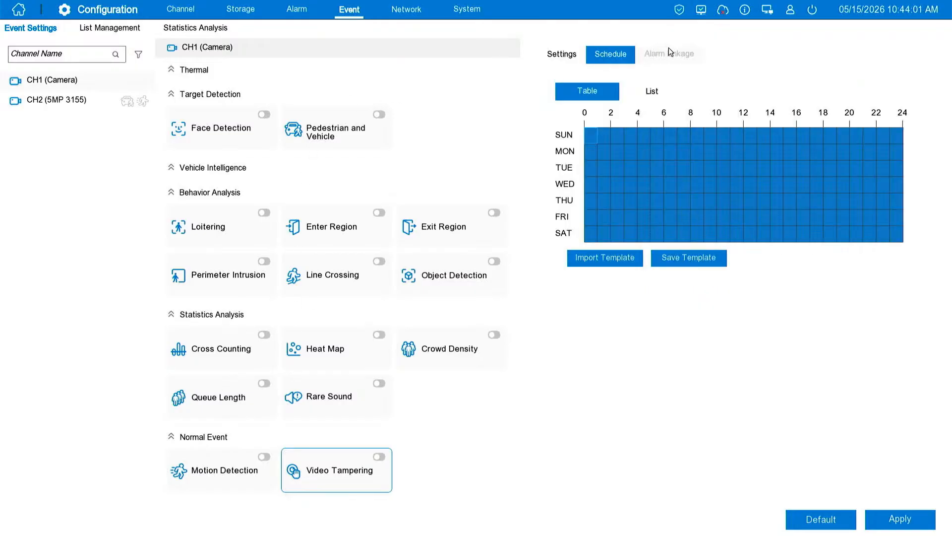
# View the alarm linkage options of CH1's Video Tampering event and return to its sensitivity settings
pyautogui.click(669, 51)
pyautogui.click(576, 53)
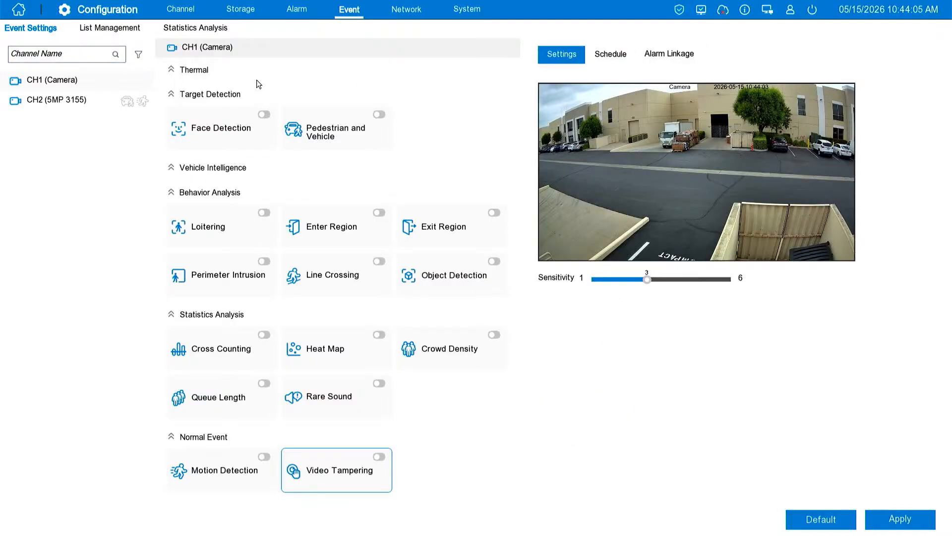
# Open CH1's Loitering event settings and set the loitering duration to 24
pyautogui.moveTo(145, 97)
pyautogui.click(226, 218)
pyautogui.click(809, 524)
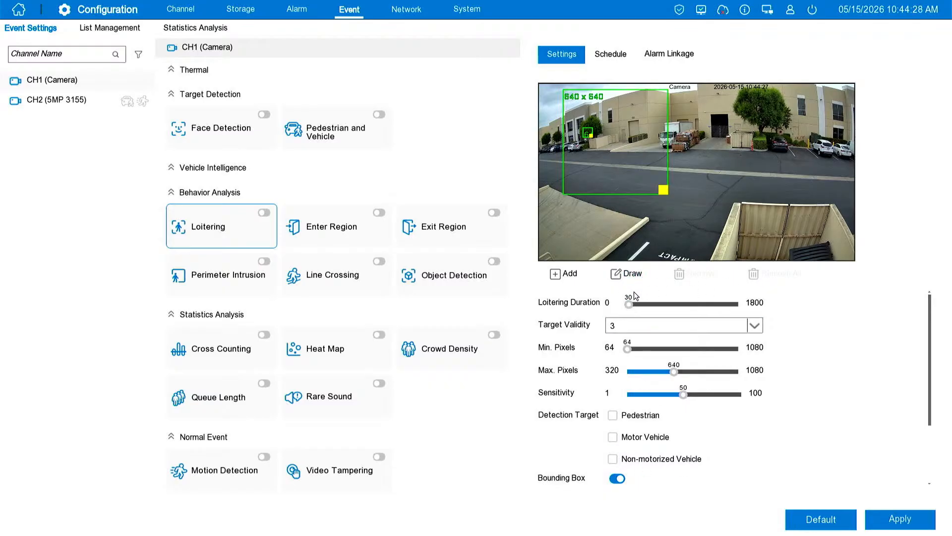
pyautogui.moveTo(629, 304); pyautogui.dragTo(626, 306)
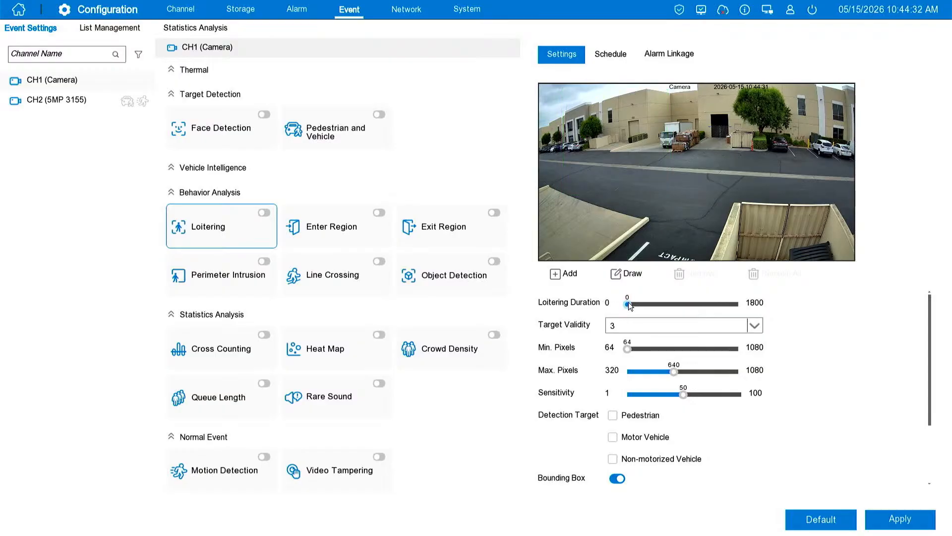
pyautogui.moveTo(629, 302)
pyautogui.mouseDown()
pyautogui.moveTo(776, 312)
pyautogui.moveTo(639, 307)
pyautogui.mouseUp()
pyautogui.moveTo(633, 303); pyautogui.dragTo(632, 311)
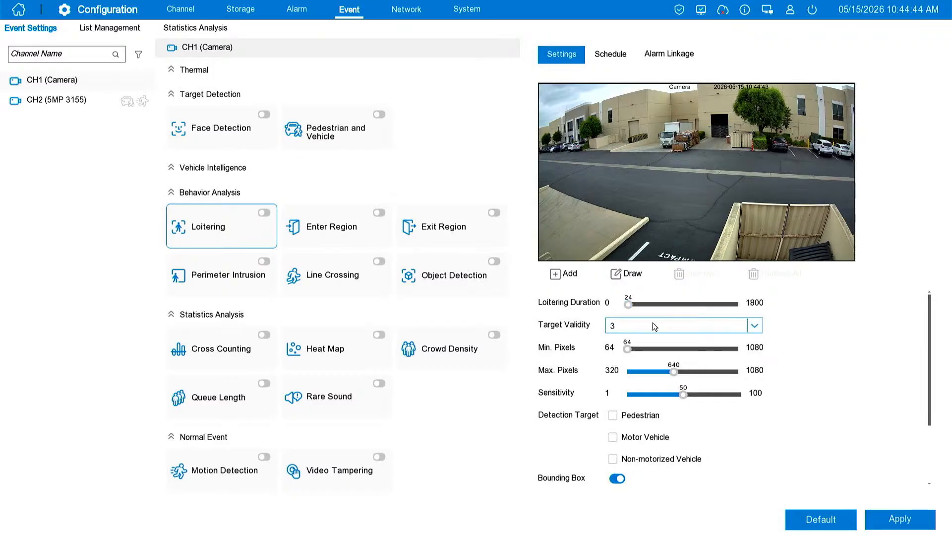
# Try different Max. Pixels values up to 1080 and shift the maximum size box across the camera image
pyautogui.moveTo(669, 367)
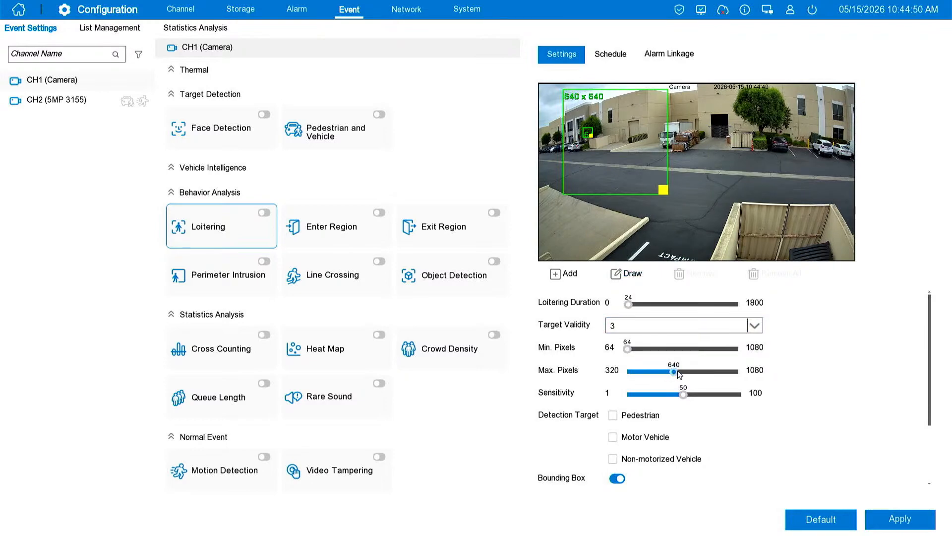
pyautogui.moveTo(677, 370); pyautogui.dragTo(650, 368)
pyautogui.moveTo(622, 150); pyautogui.dragTo(672, 204)
pyautogui.moveTo(717, 171); pyautogui.dragTo(657, 183)
pyautogui.moveTo(648, 367); pyautogui.dragTo(750, 358)
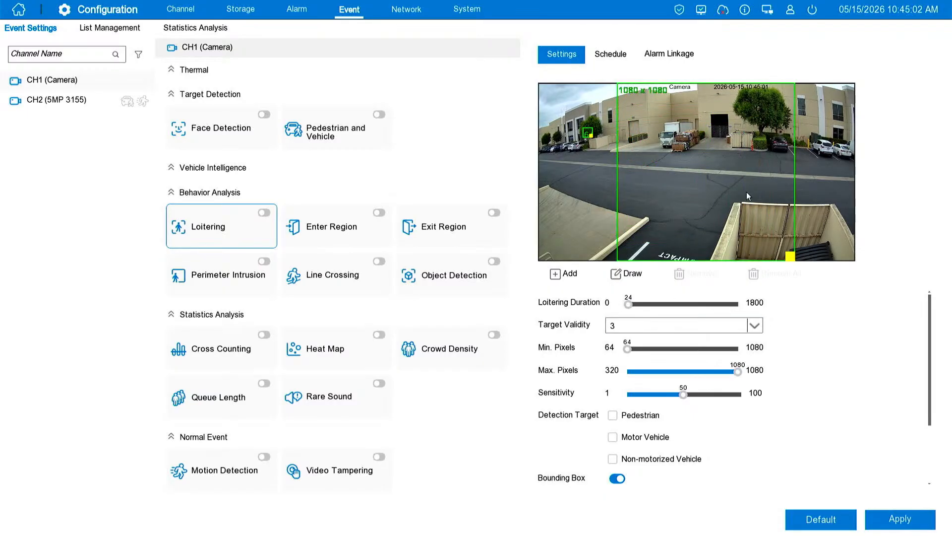
pyautogui.moveTo(746, 191); pyautogui.dragTo(710, 174)
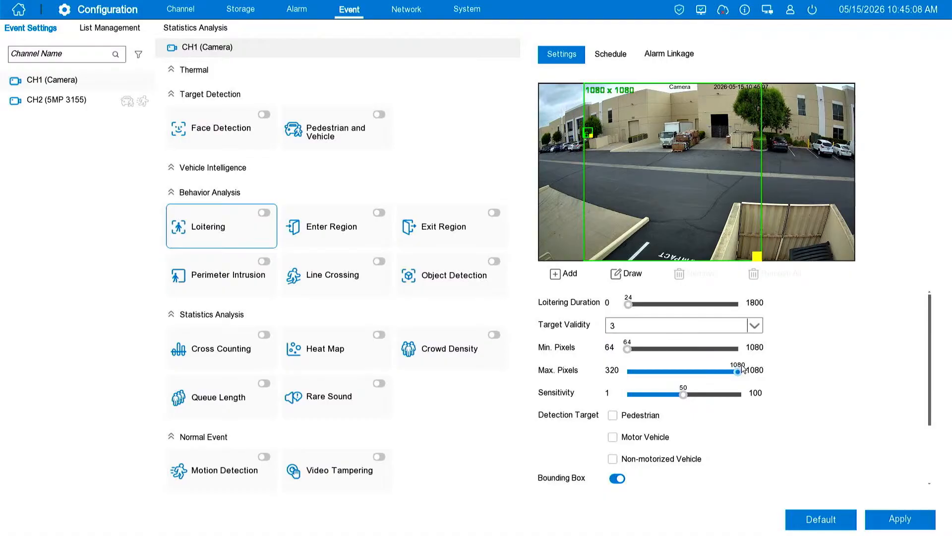
# Try the Max. Pixels value at 320 and move the smaller size box around the camera image
pyautogui.moveTo(739, 371); pyautogui.dragTo(608, 378)
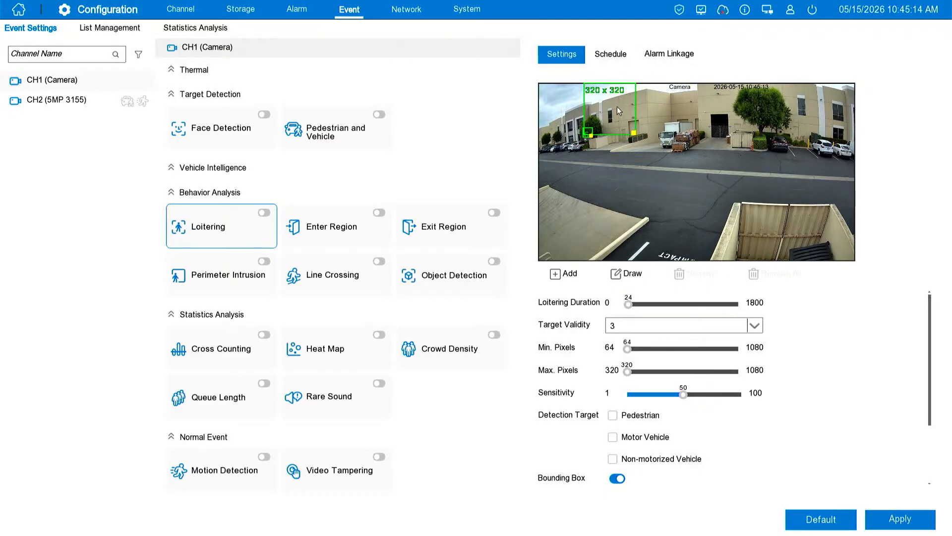
pyautogui.moveTo(617, 106); pyautogui.dragTo(715, 180)
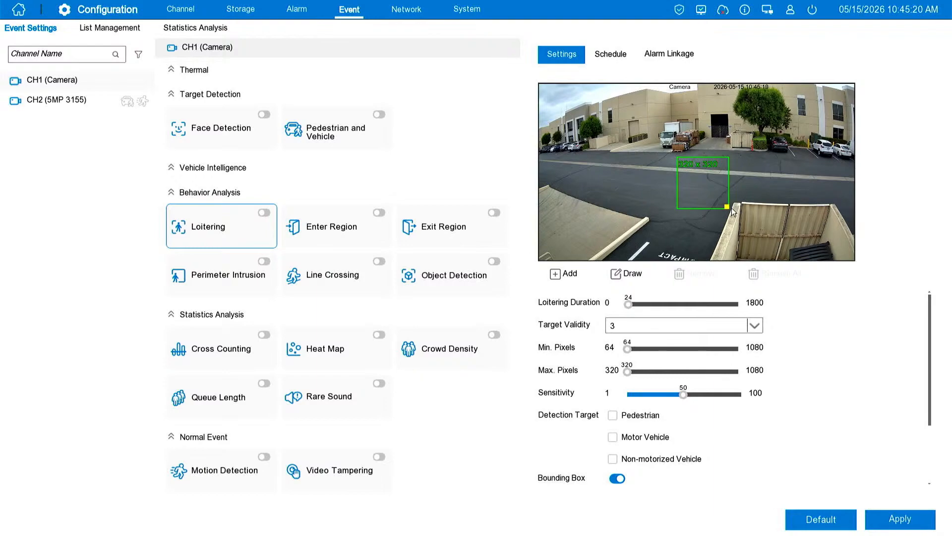
pyautogui.moveTo(722, 207); pyautogui.dragTo(665, 151)
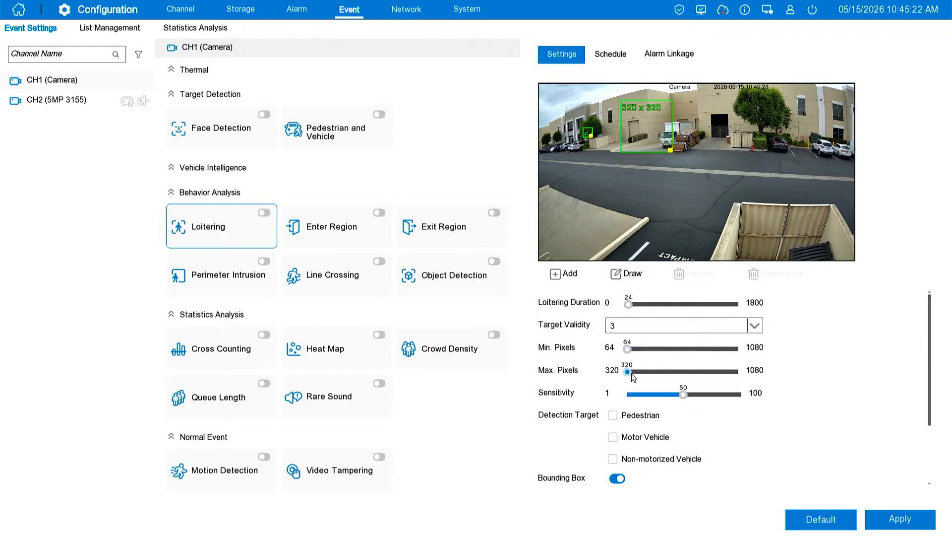
# Set the Loitering Max. Pixels to 1080 and move the size box to the right edge of the camera image
pyautogui.moveTo(628, 371); pyautogui.dragTo(739, 371)
pyautogui.moveTo(777, 187); pyautogui.dragTo(816, 192)
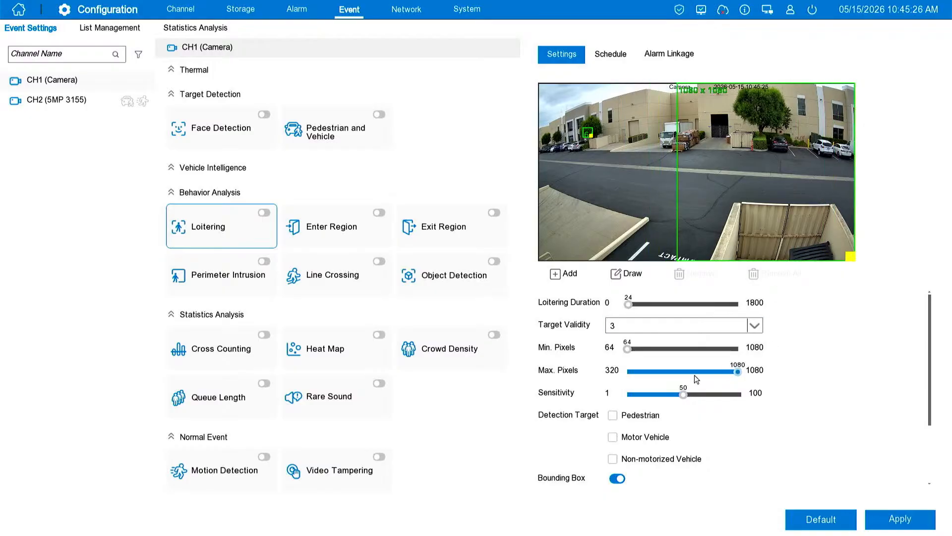
# Select Pedestrian, Motor Vehicle and Non-motorized Vehicle as Loitering detection targets and enable the switch for rule 1
pyautogui.click(613, 415)
pyautogui.click(619, 437)
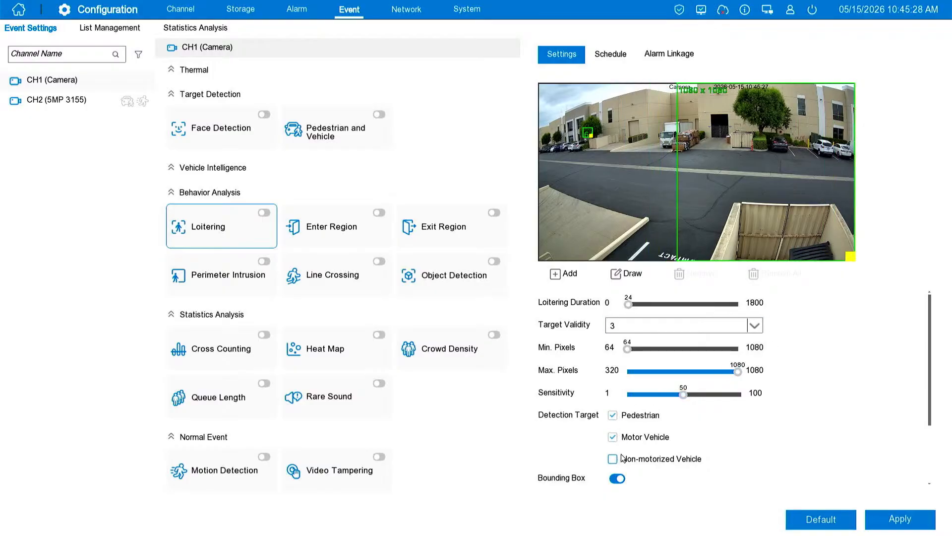
pyautogui.click(618, 459)
pyautogui.scroll(-1, 659, 464)
pyautogui.scroll(-1, 677, 466)
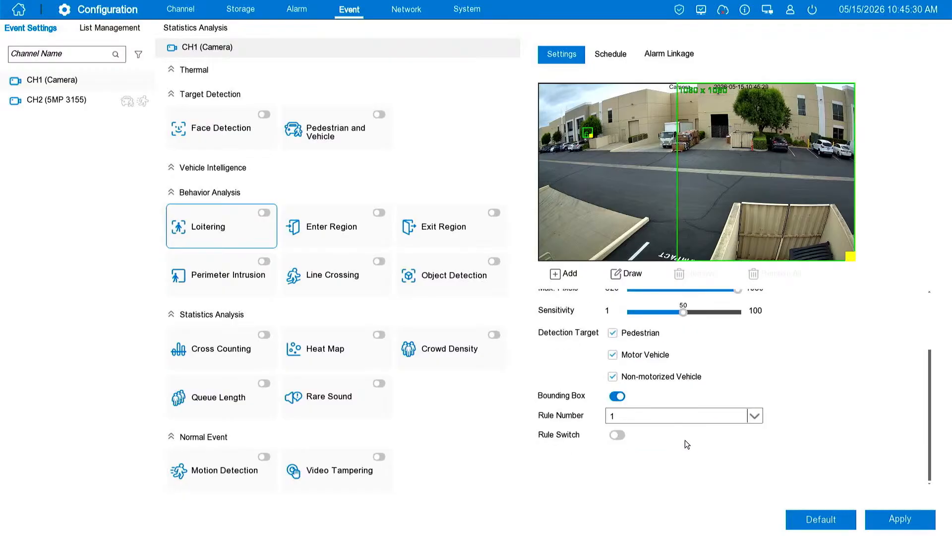
pyautogui.click(616, 436)
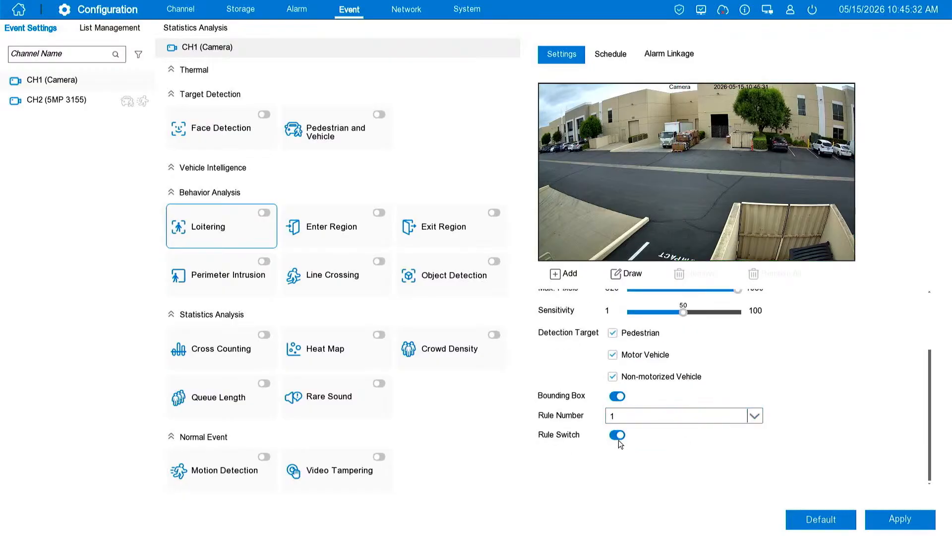
# Draw a four-sided Loitering detection region across the lower half of the camera image and save the settings
pyautogui.scroll(1, 665, 372)
pyautogui.scroll(1, 613, 329)
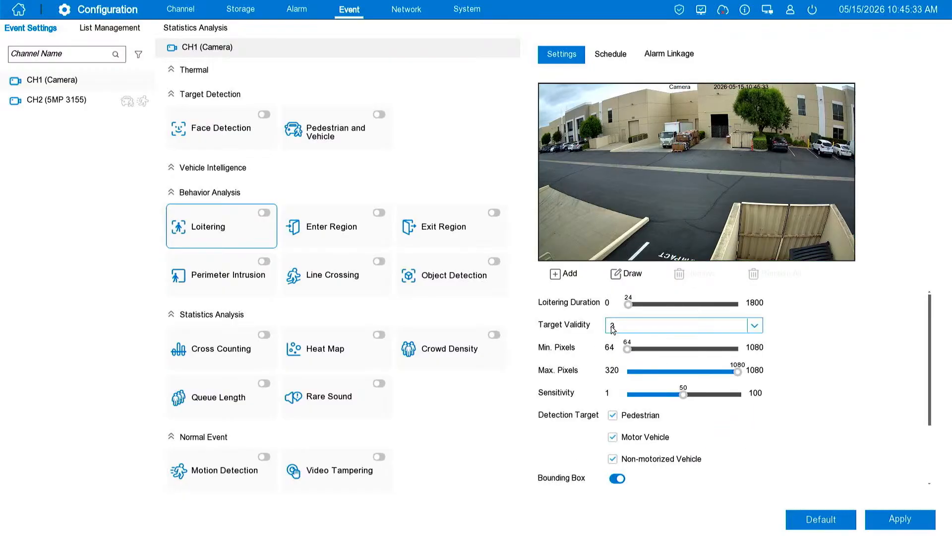
pyautogui.click(613, 278)
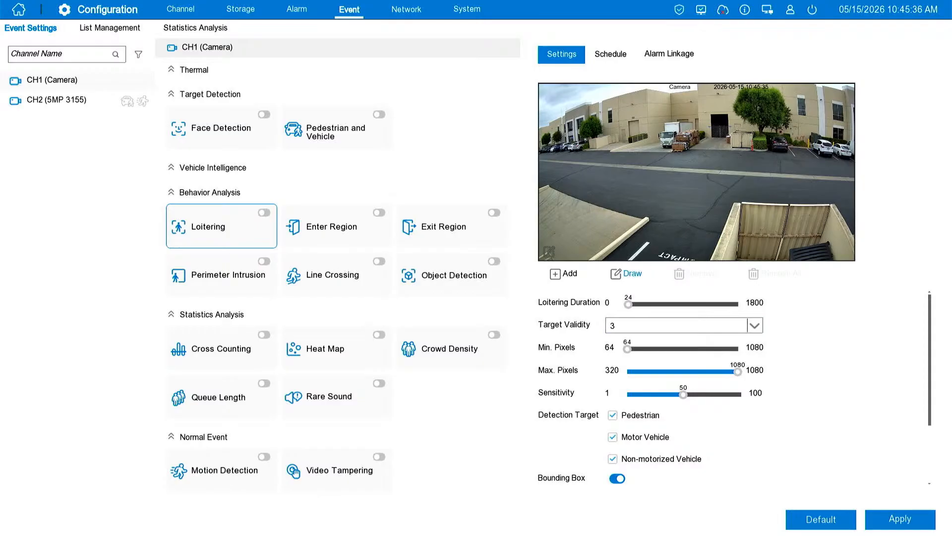
pyautogui.click(540, 258)
pyautogui.click(542, 179)
pyautogui.click(849, 184)
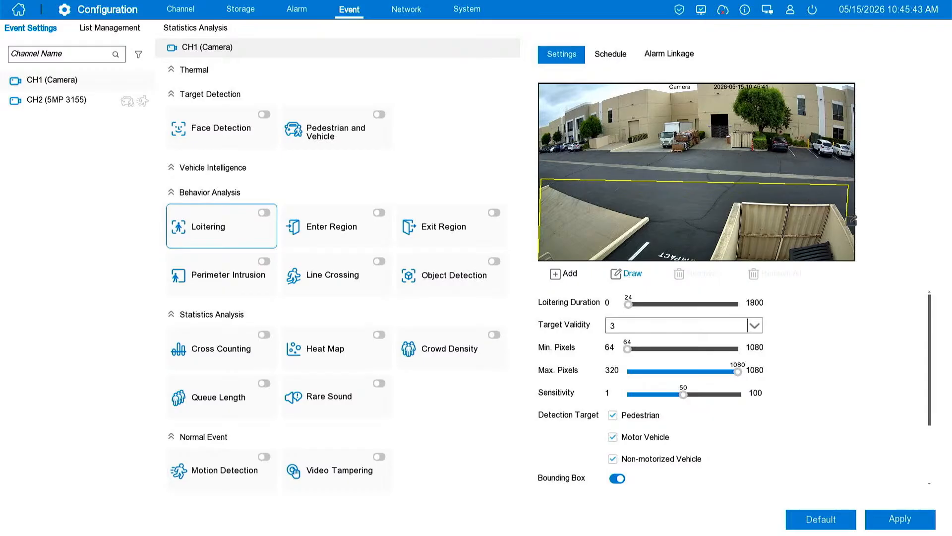
pyautogui.click(850, 258)
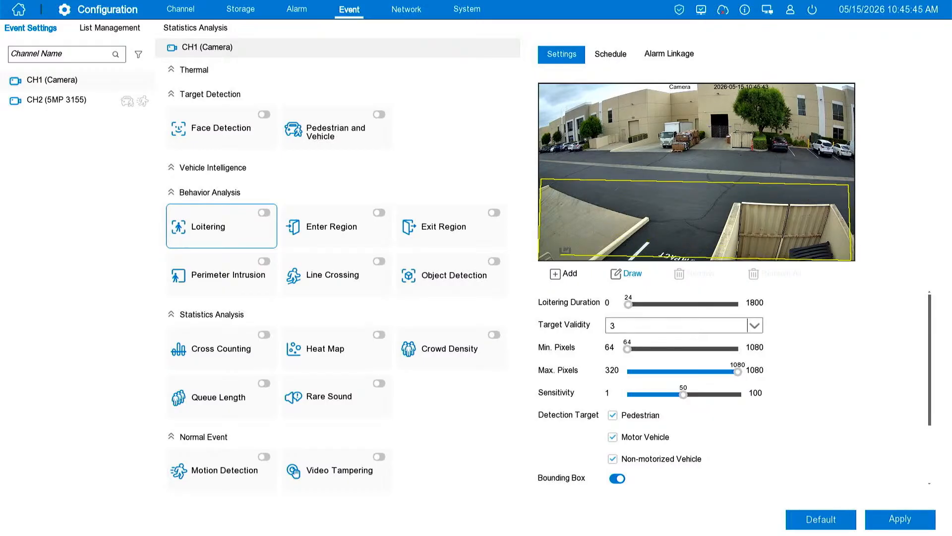
pyautogui.click(540, 258)
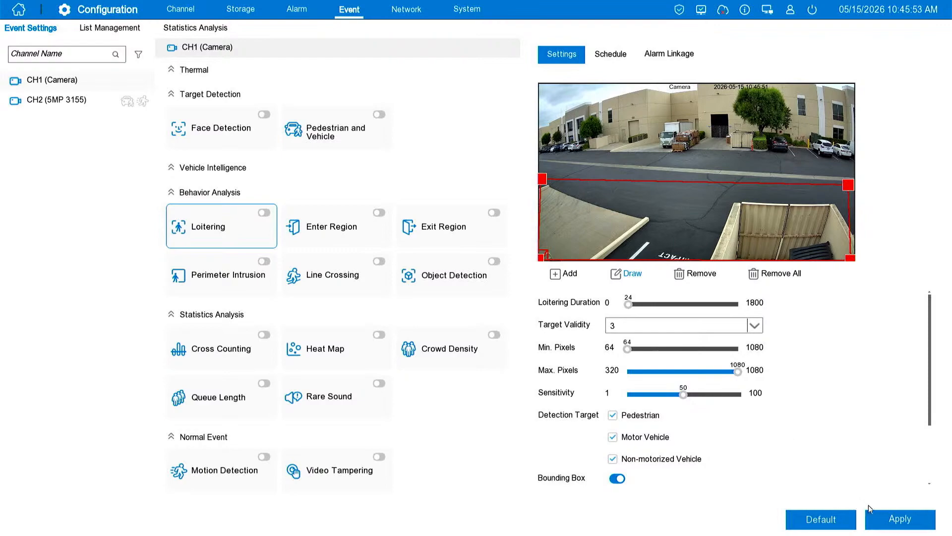
pyautogui.click(889, 516)
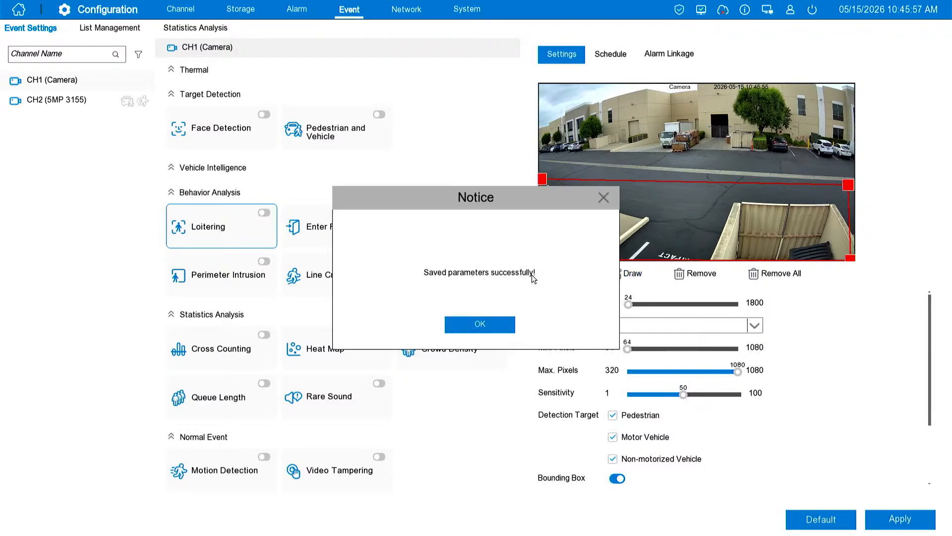
pyautogui.click(489, 326)
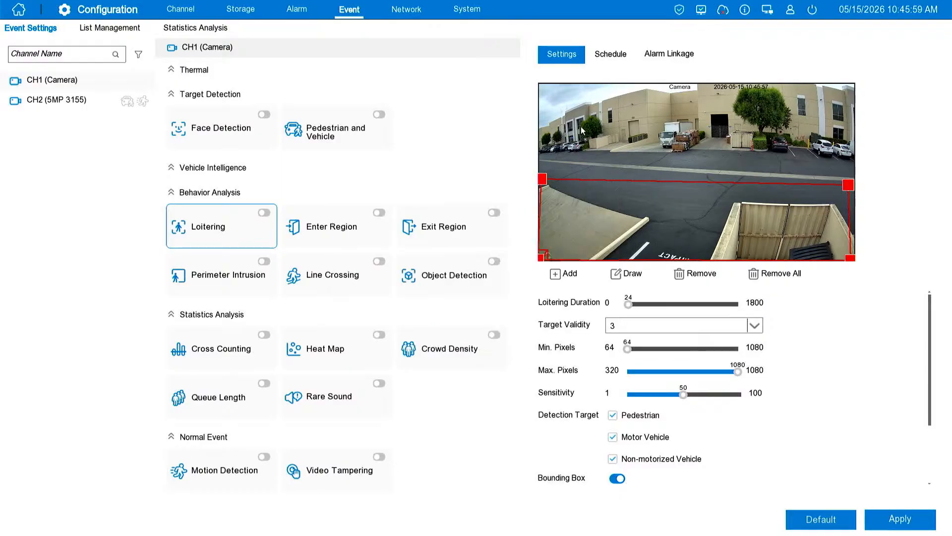
# Clear 6:00 to 18:00 on every day of the Loitering schedule and apply the change
pyautogui.click(609, 53)
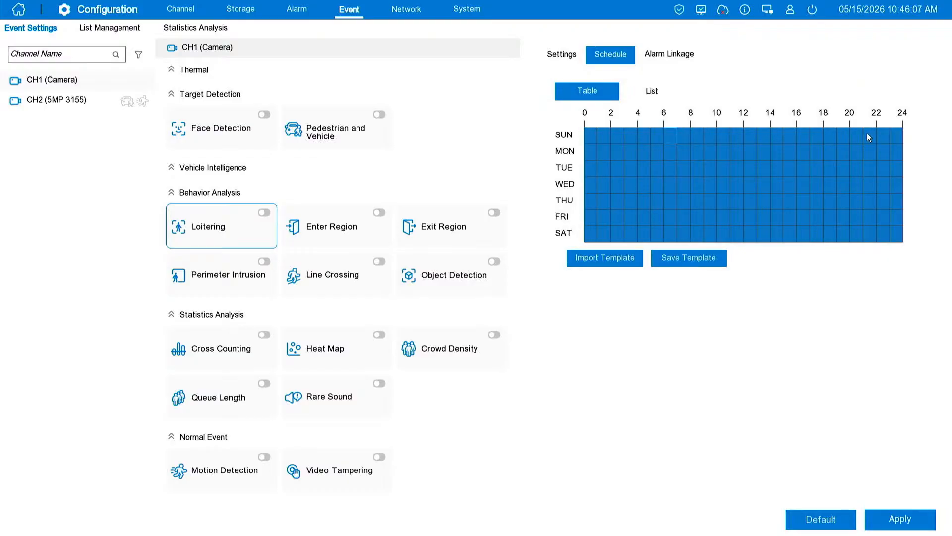
pyautogui.moveTo(817, 135); pyautogui.dragTo(667, 238)
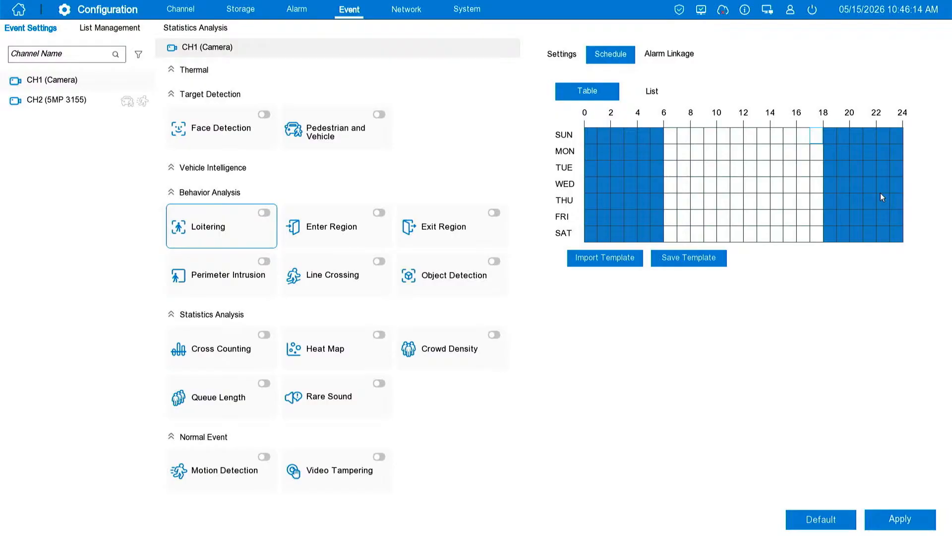
pyautogui.click(897, 518)
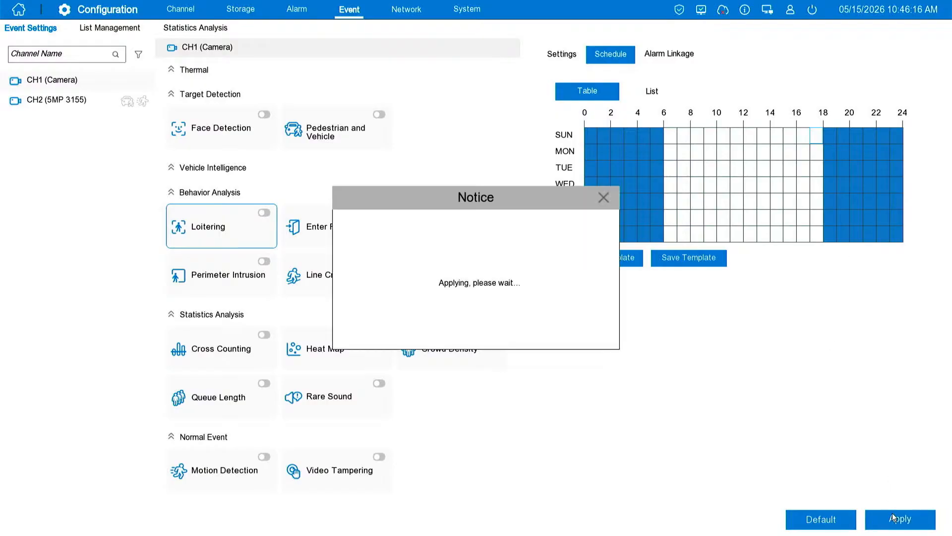
pyautogui.click(604, 199)
# Enable Siren in the Loitering alarm linkage and choose Alarm2 as the siren type in its settings
pyautogui.click(673, 54)
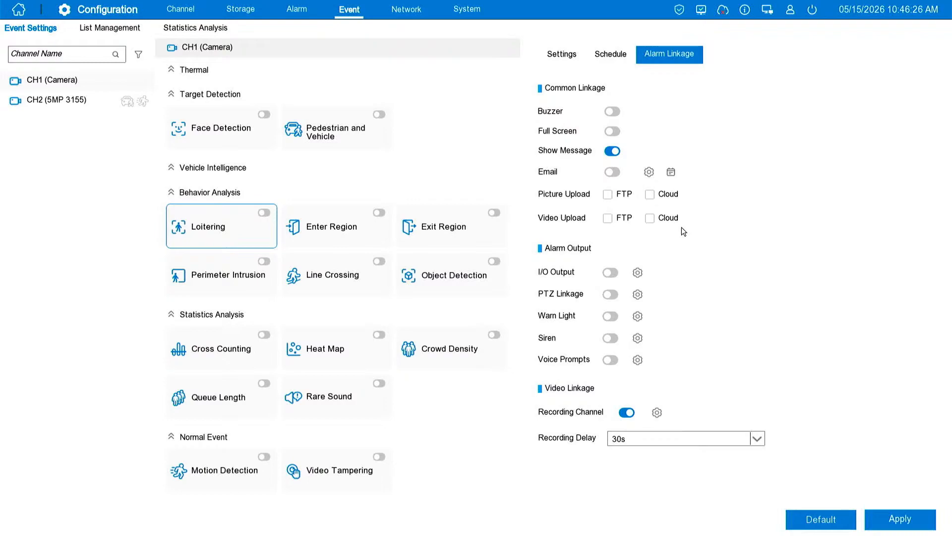
pyautogui.click(612, 338)
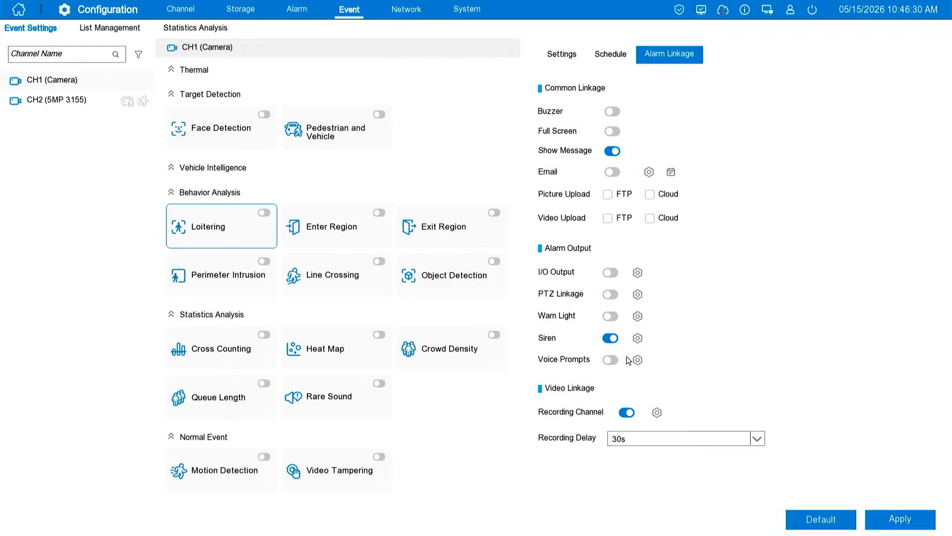
pyautogui.click(638, 338)
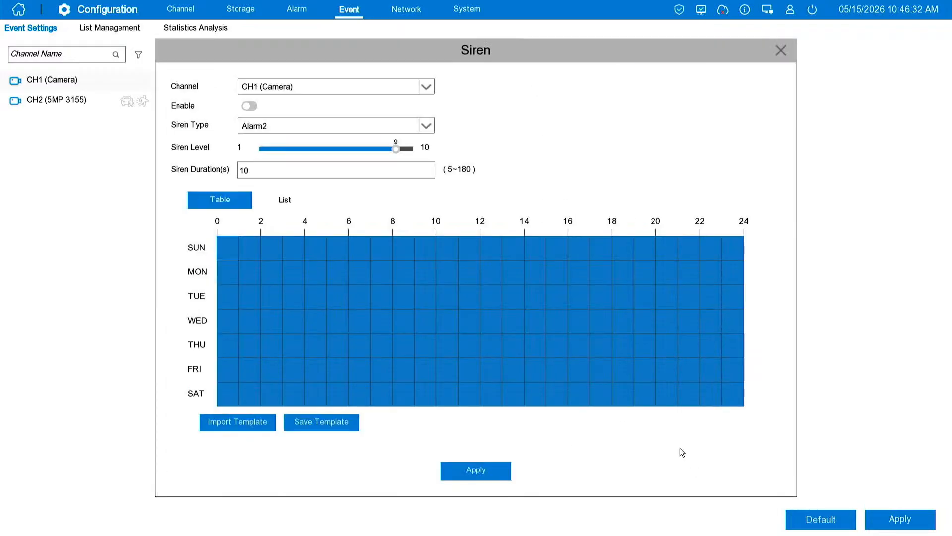
pyautogui.click(321, 125)
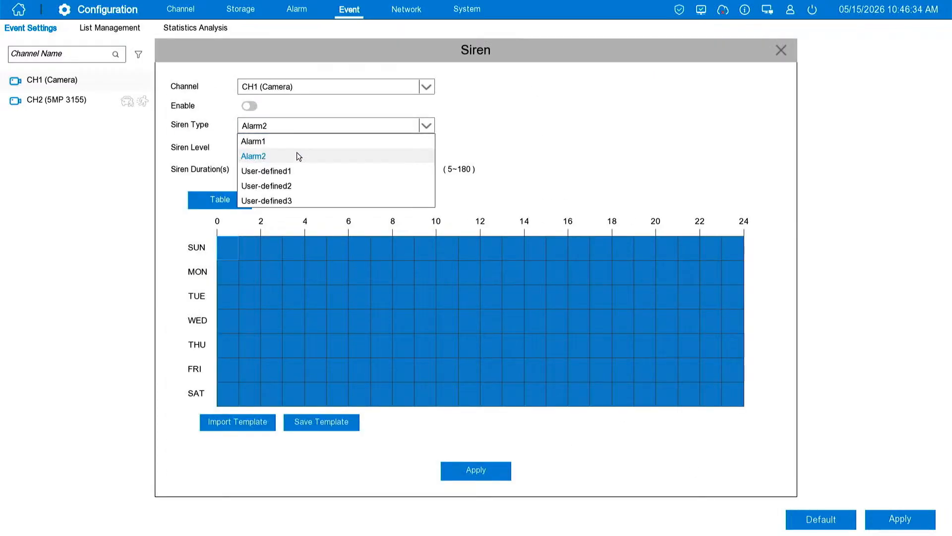
pyautogui.click(272, 157)
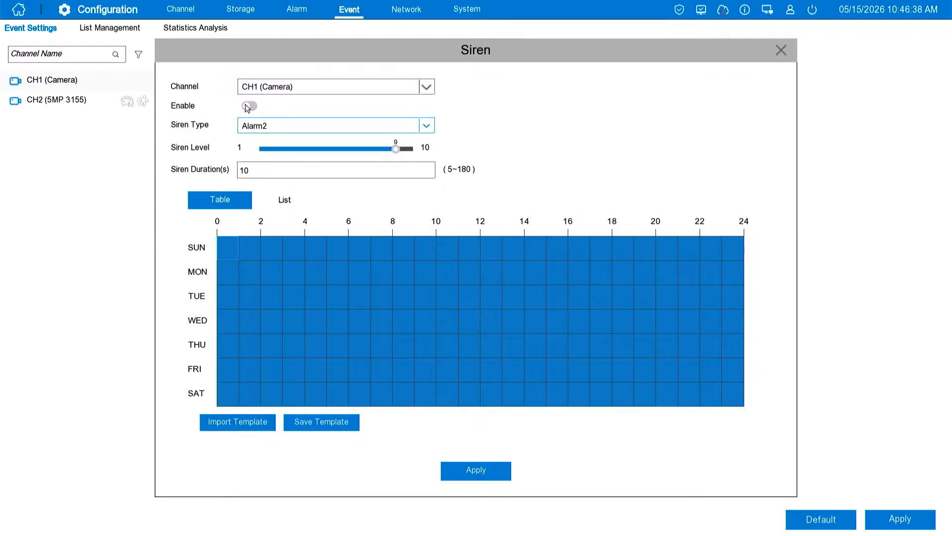
# Enable CH1's siren, clear 6:00 to 18:00 on every day of its schedule, and close the siren settings
pyautogui.click(248, 107)
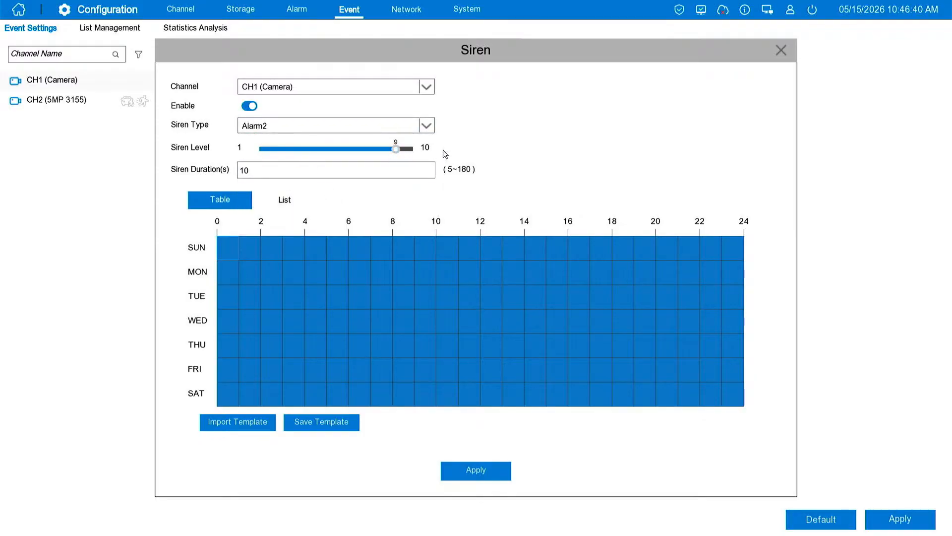
pyautogui.click(322, 172)
pyautogui.click(446, 185)
pyautogui.moveTo(353, 247); pyautogui.dragTo(617, 407)
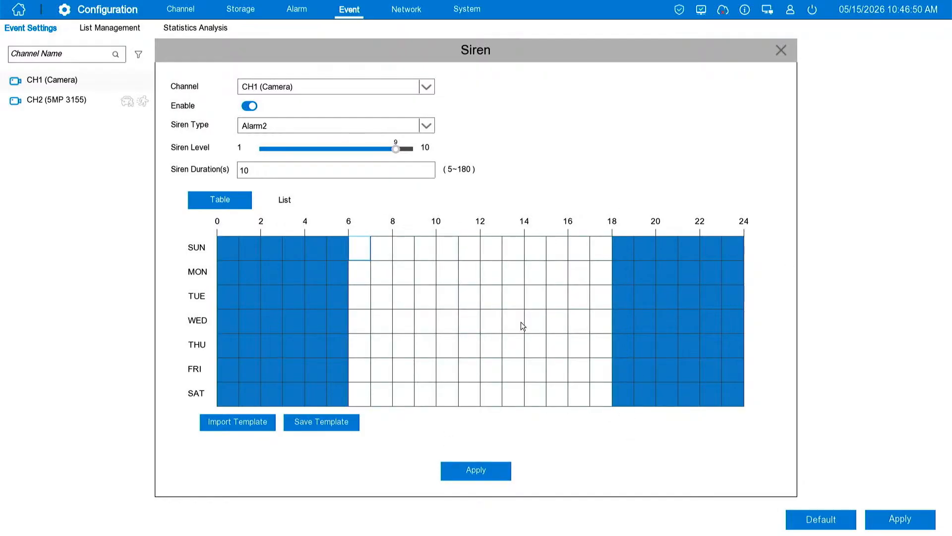
pyautogui.click(780, 51)
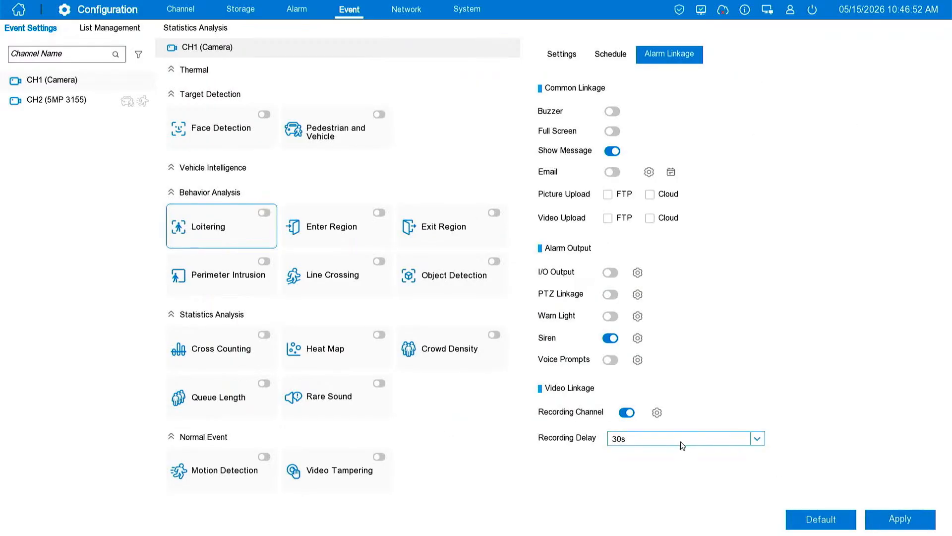
# Enable Warn Light for Loitering, turn on CH1's warning light, and clear 6:00 to 18:00 on every day of its schedule
pyautogui.click(608, 319)
pyautogui.click(638, 317)
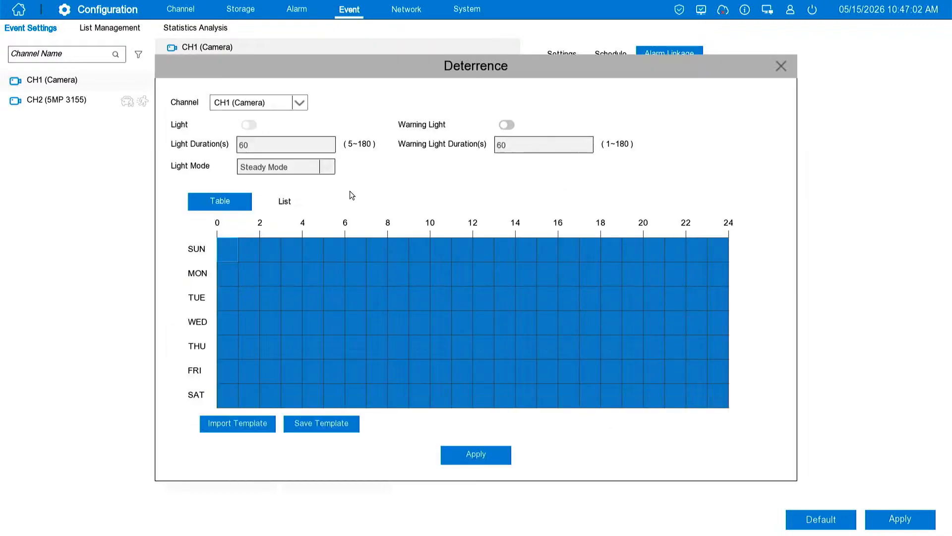
pyautogui.click(507, 125)
pyautogui.click(537, 146)
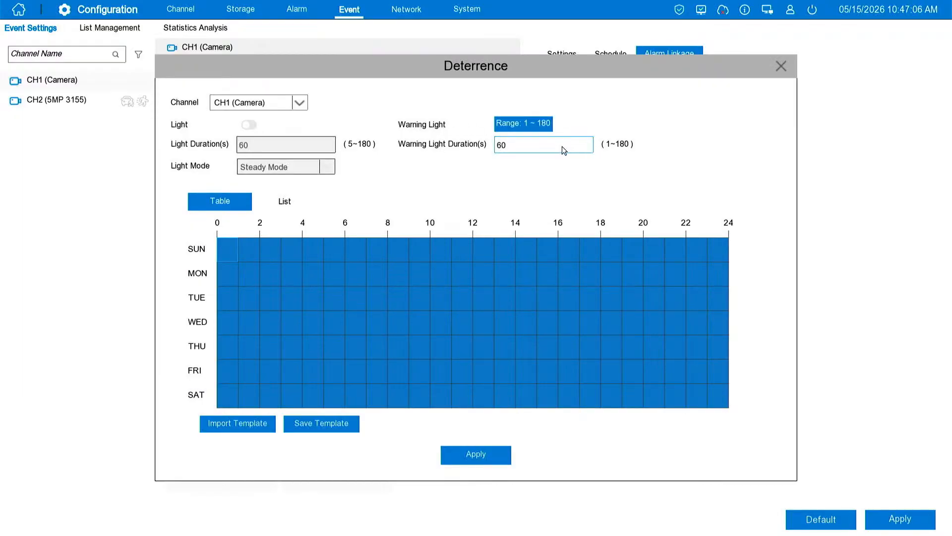
pyautogui.moveTo(366, 247); pyautogui.dragTo(600, 410)
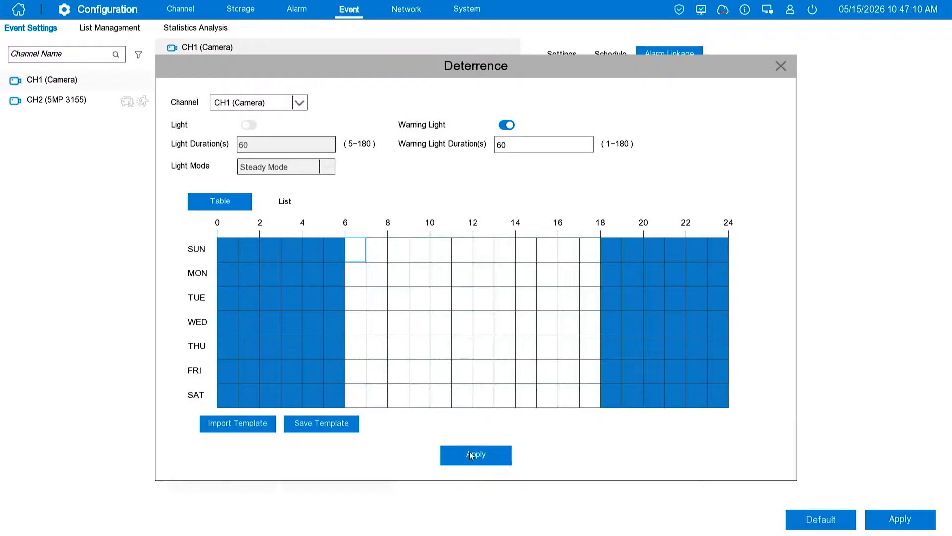
pyautogui.click(781, 67)
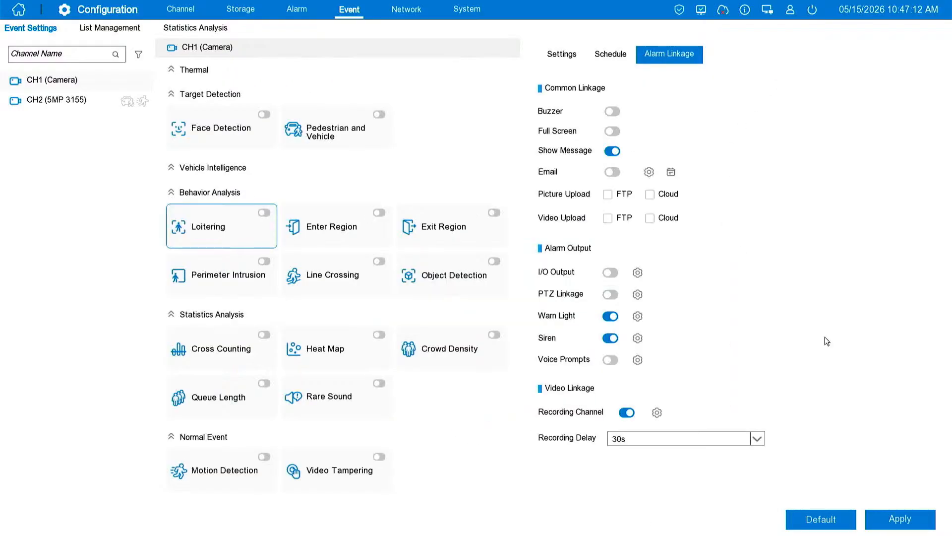
# Turn off Warn Light and Siren in the Loitering alarm linkage, and view CH1's siren settings
pyautogui.click(612, 317)
pyautogui.click(642, 337)
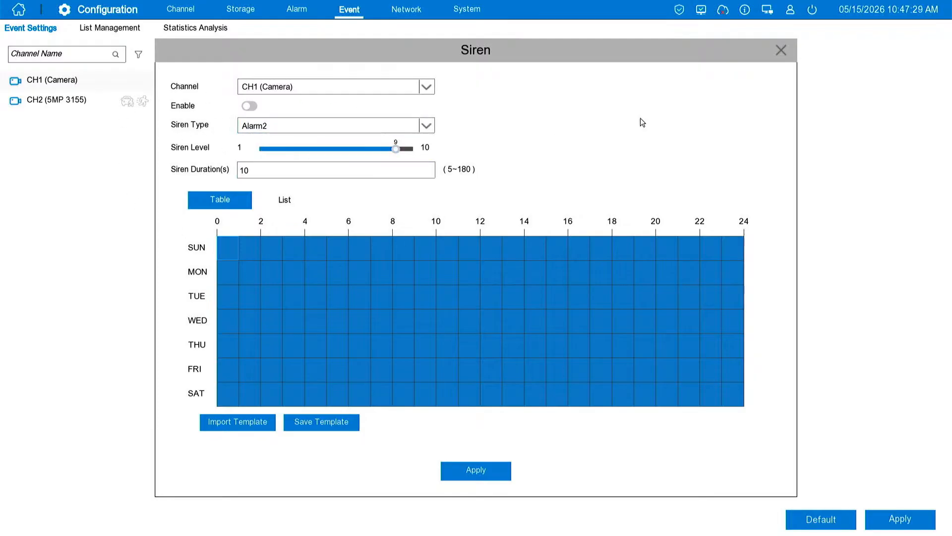
pyautogui.click(779, 49)
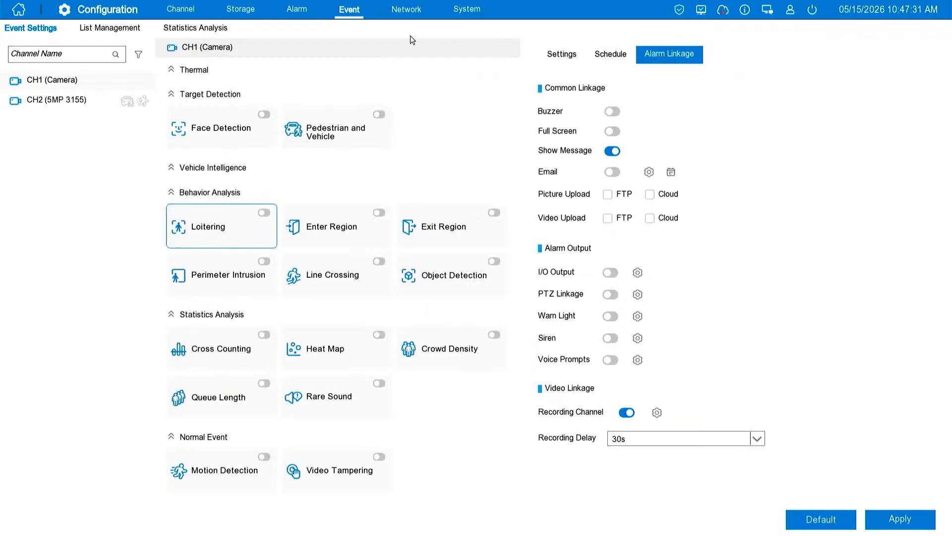
# Open the alarm Voice Prompts file management and review the available voice files
pyautogui.click(291, 13)
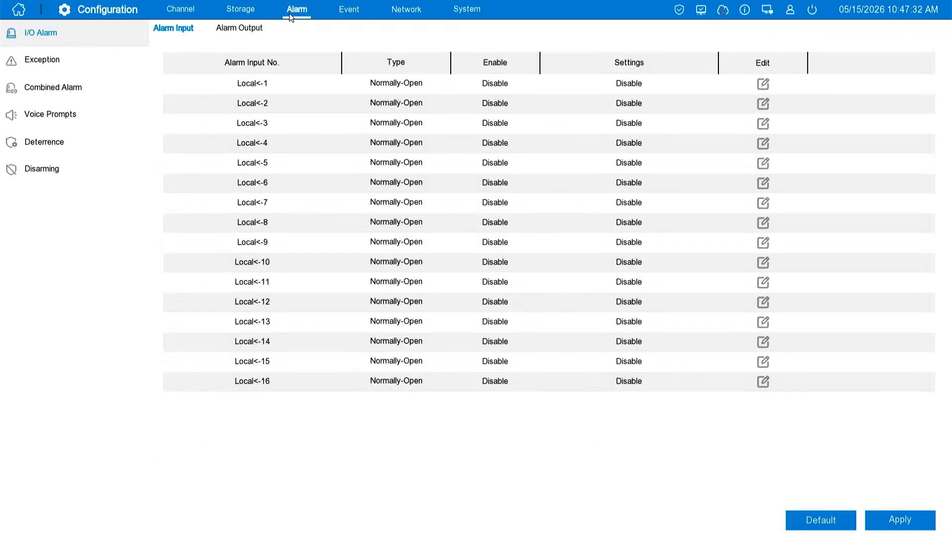
pyautogui.click(130, 123)
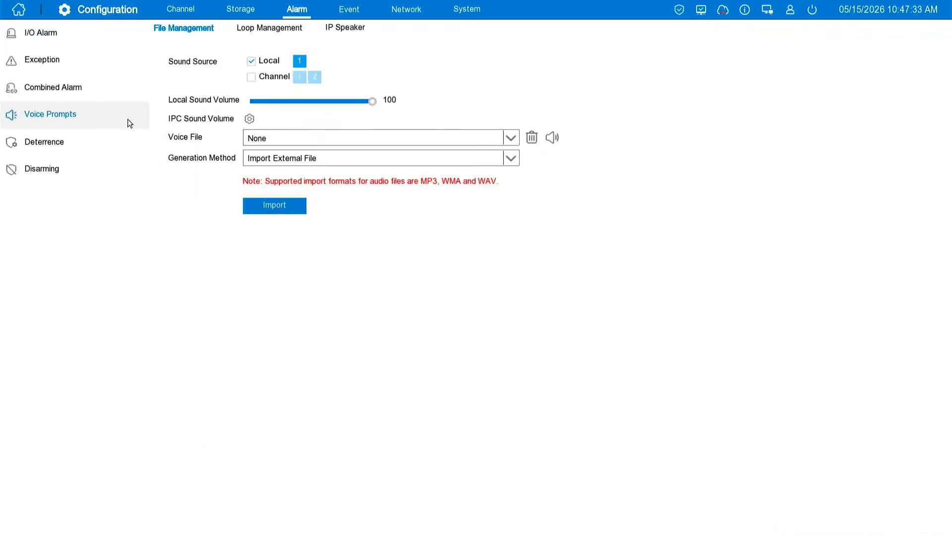
pyautogui.click(262, 143)
pyautogui.click(262, 141)
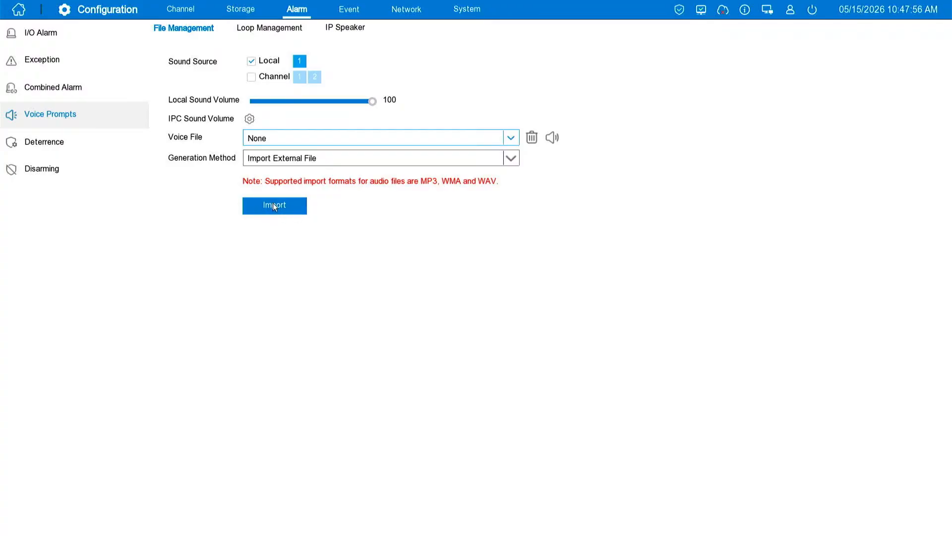
pyautogui.click(293, 139)
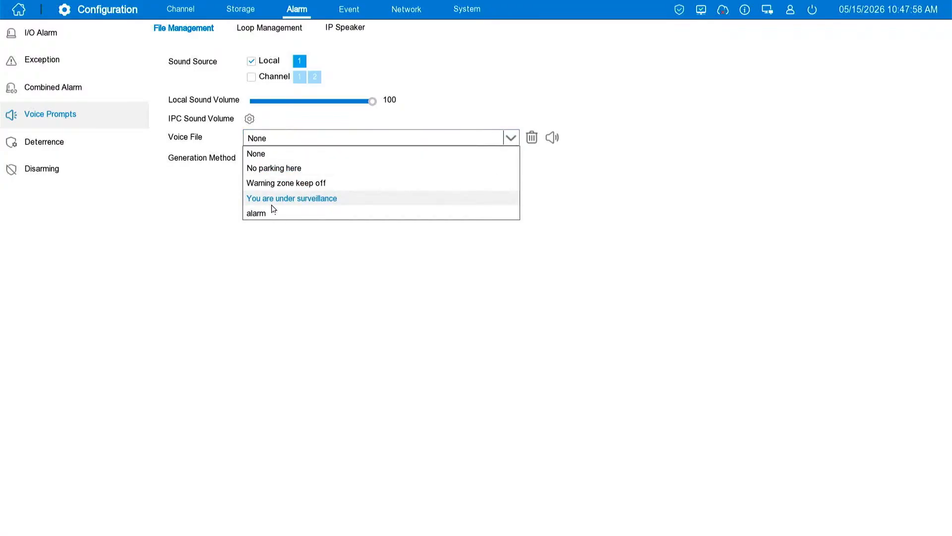
pyautogui.click(270, 154)
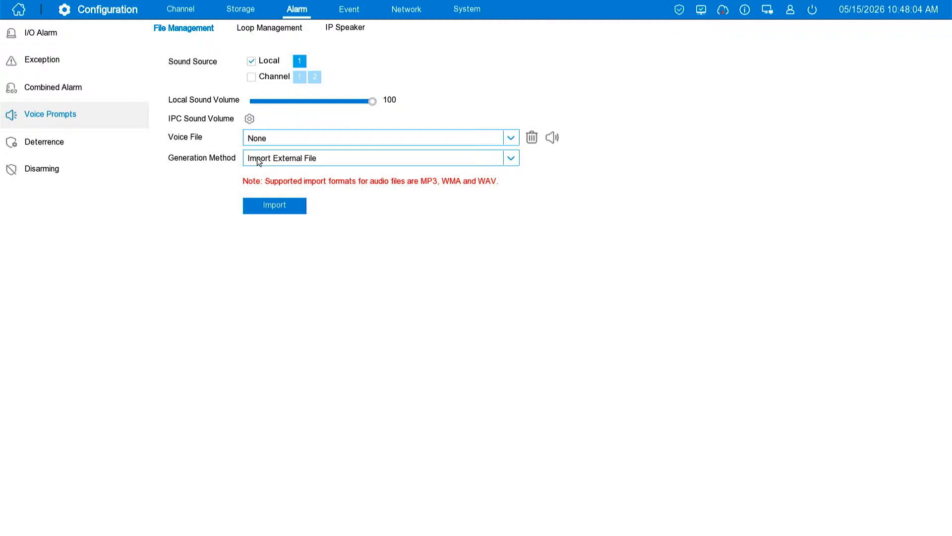
# Set the voice file generation method to Text-to-Speech (Internet) and review the available languages
pyautogui.click(257, 161)
pyautogui.click(271, 187)
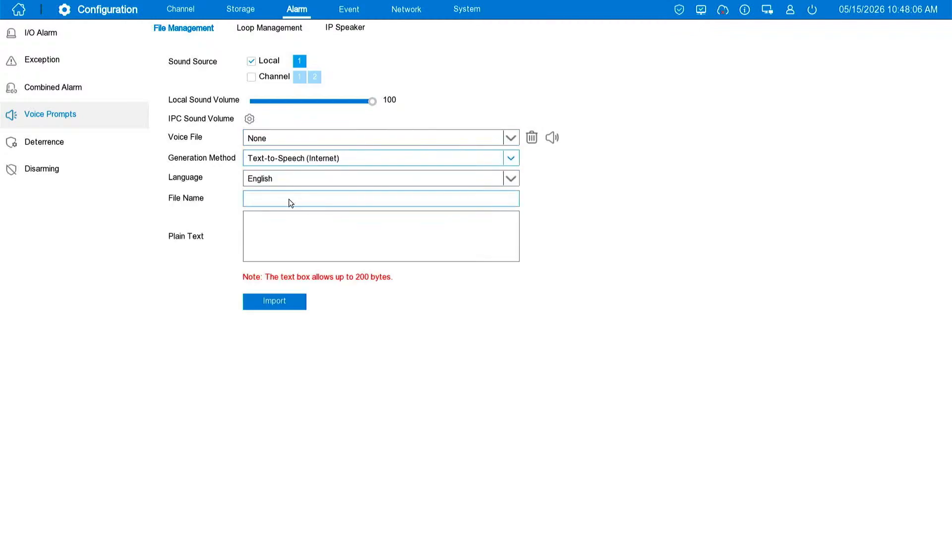
pyautogui.click(251, 178)
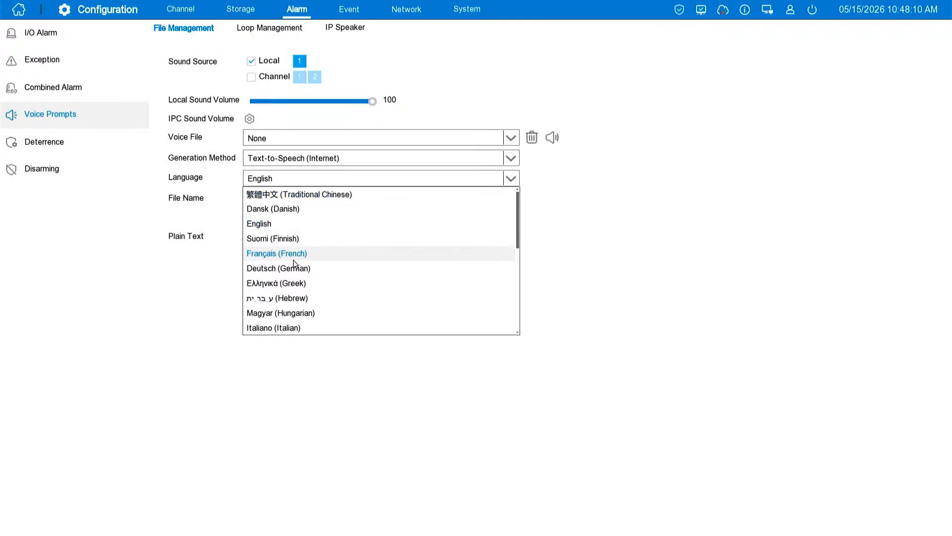
pyautogui.scroll(-5, 295, 263)
pyautogui.scroll(5, 304, 325)
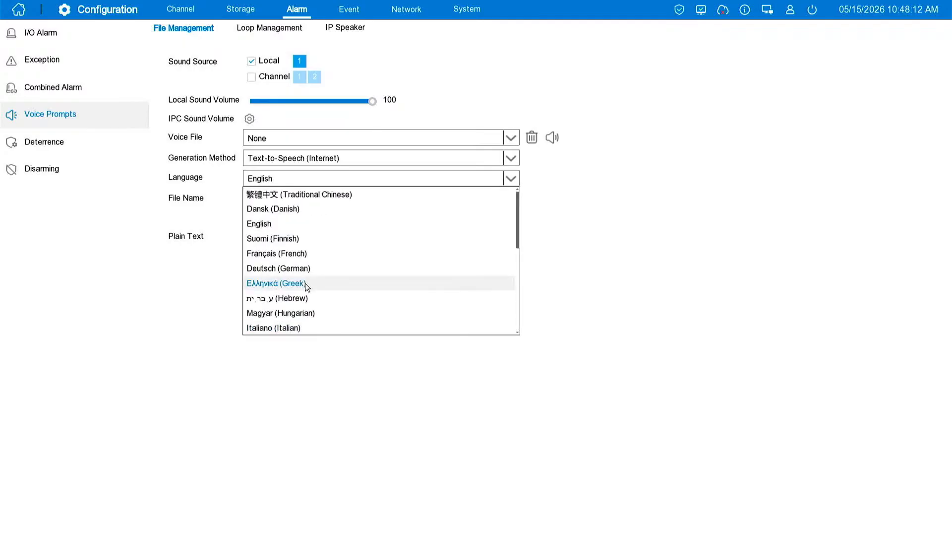
pyautogui.click(199, 201)
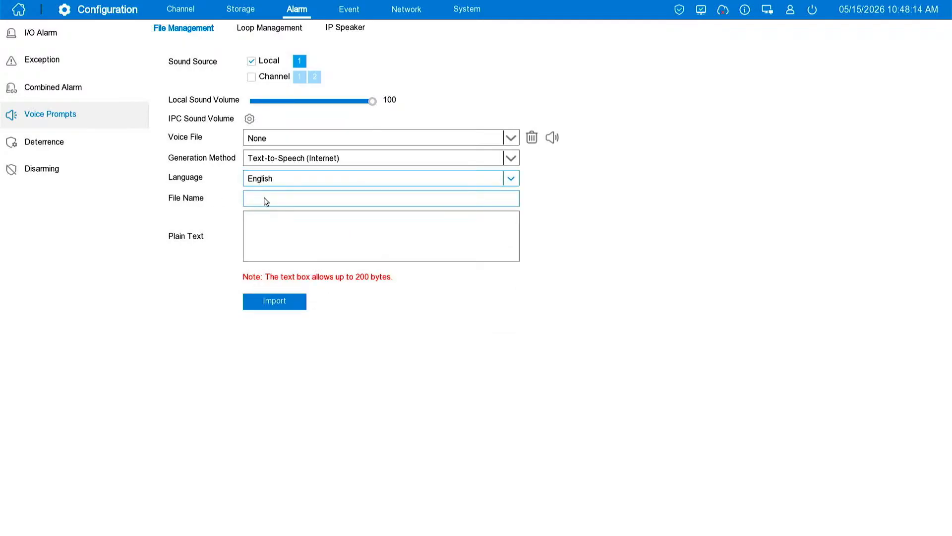
# Name the text-to-speech voice file demo
pyautogui.click(266, 201)
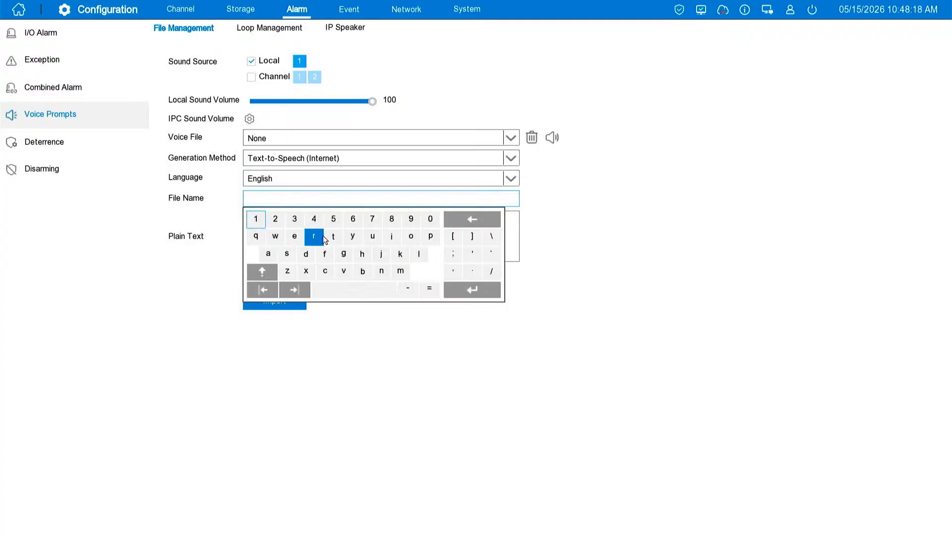
pyautogui.click(306, 254)
pyautogui.click(294, 236)
pyautogui.click(400, 272)
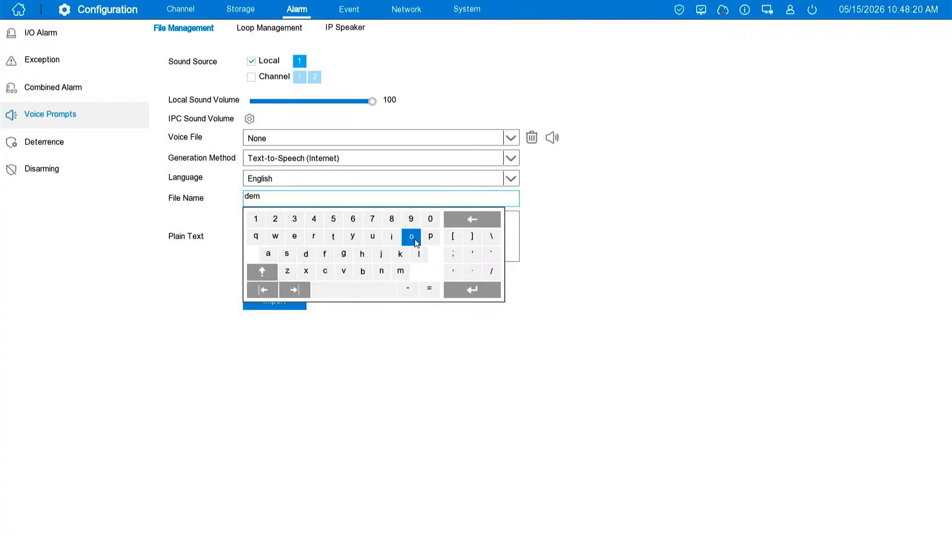
pyautogui.click(411, 236)
pyautogui.click(480, 287)
# Enter "Demo testing" as the plain text for the text-to-speech voice file
pyautogui.click(276, 243)
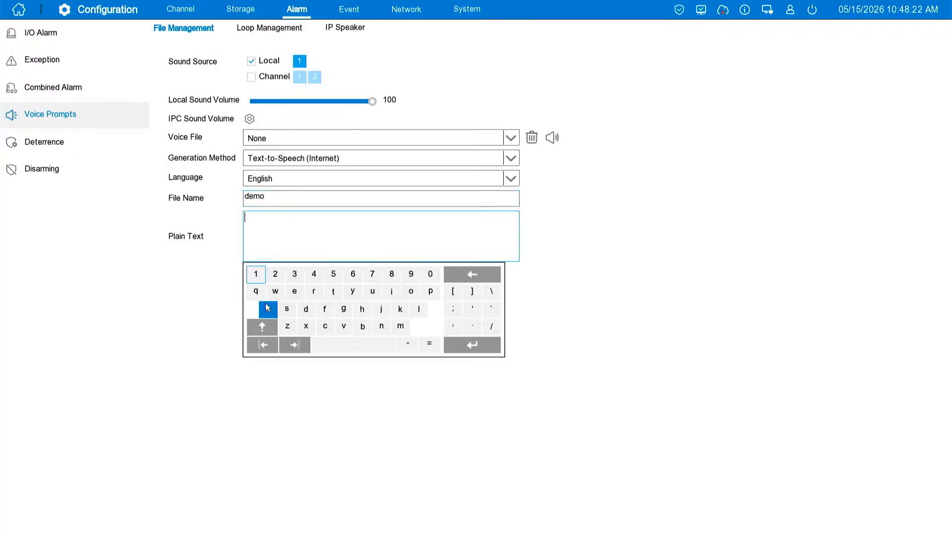
pyautogui.click(262, 326)
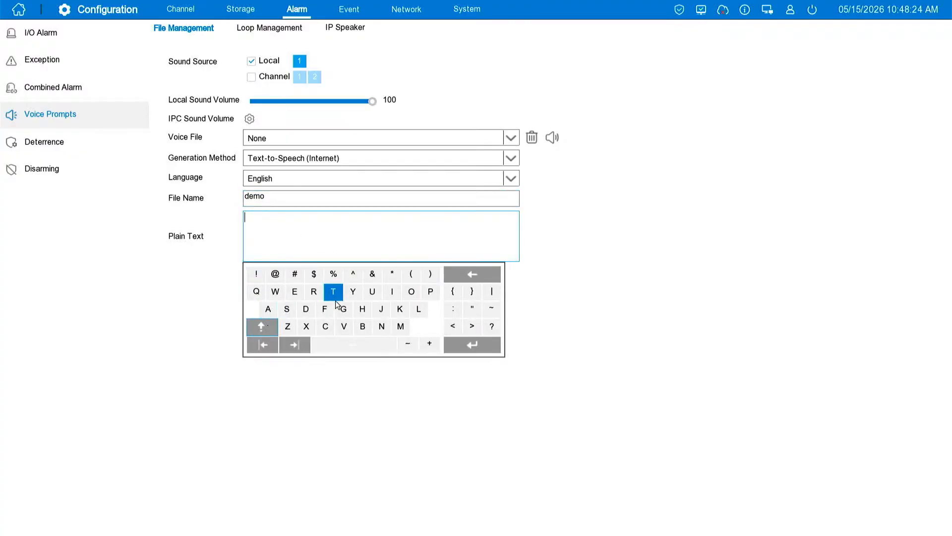
pyautogui.click(306, 308)
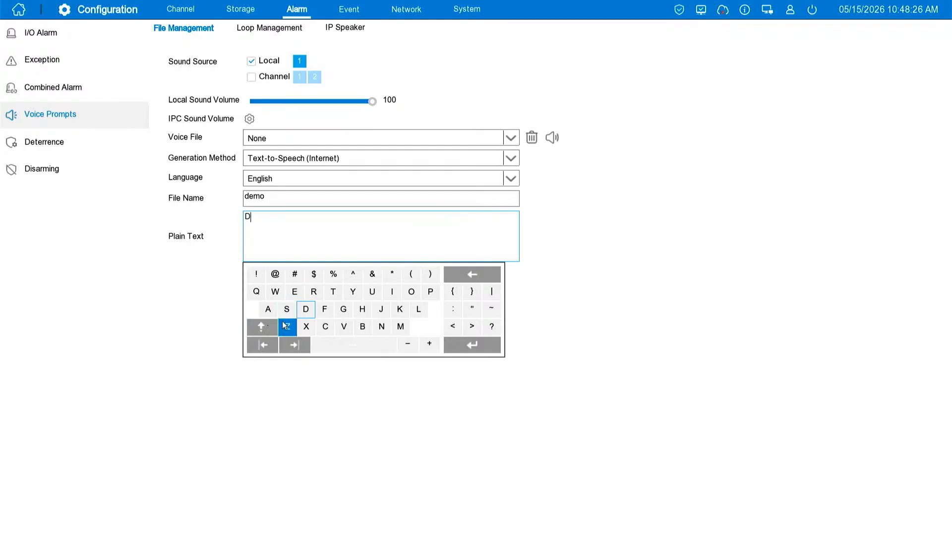
pyautogui.click(261, 326)
pyautogui.click(295, 291)
pyautogui.click(400, 326)
pyautogui.click(411, 291)
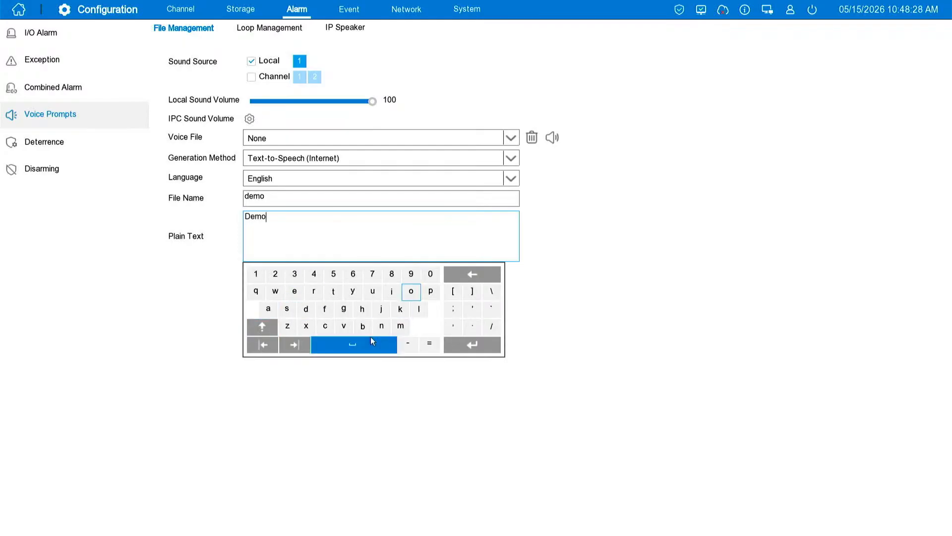
pyautogui.click(370, 341)
pyautogui.click(333, 291)
pyautogui.click(295, 291)
pyautogui.click(287, 325)
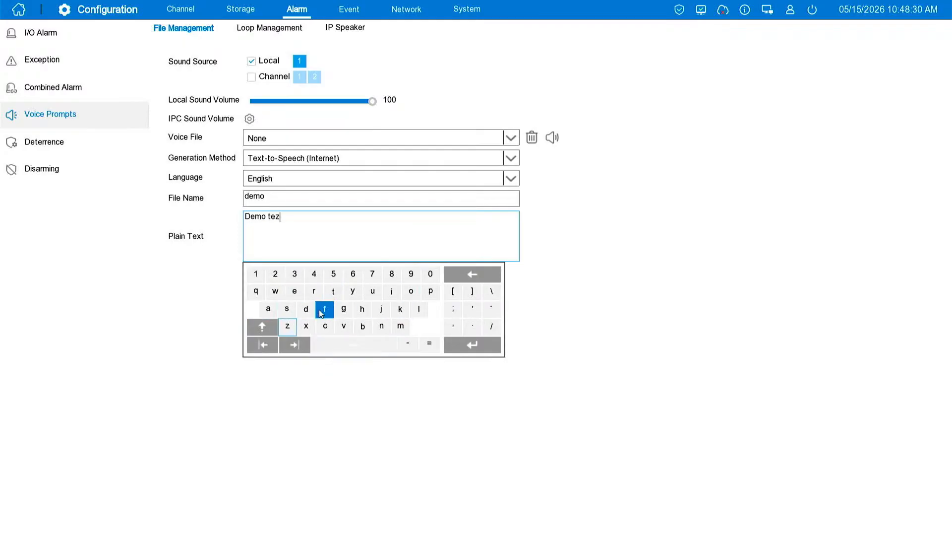
pyautogui.click(287, 308)
pyautogui.click(333, 291)
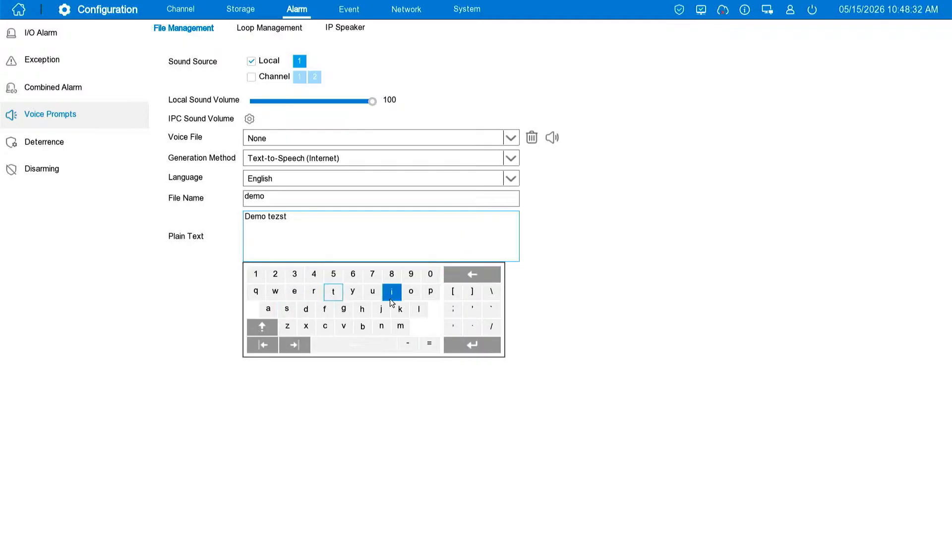
pyautogui.click(392, 291)
pyautogui.click(381, 326)
pyautogui.click(343, 308)
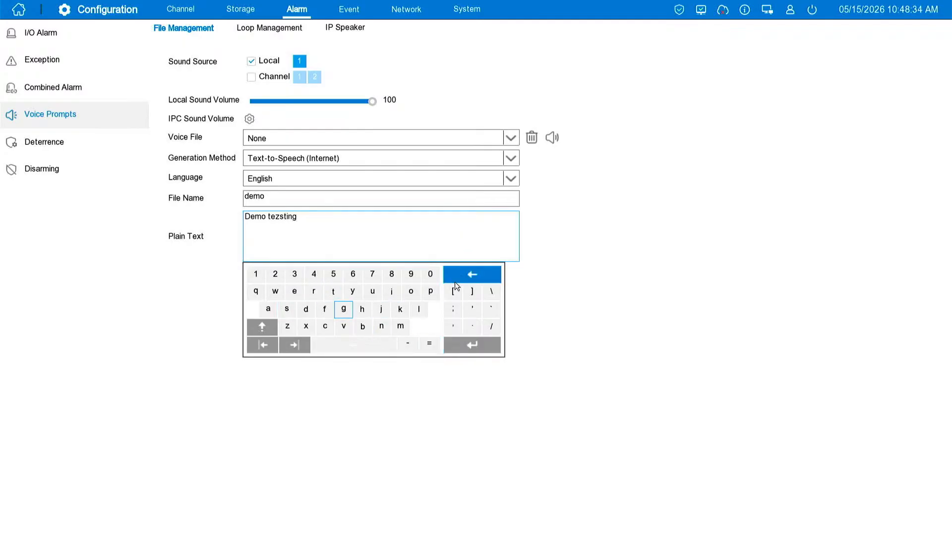
pyautogui.click(470, 274)
pyautogui.click(470, 274)
pyautogui.click(470, 275)
pyautogui.click(287, 308)
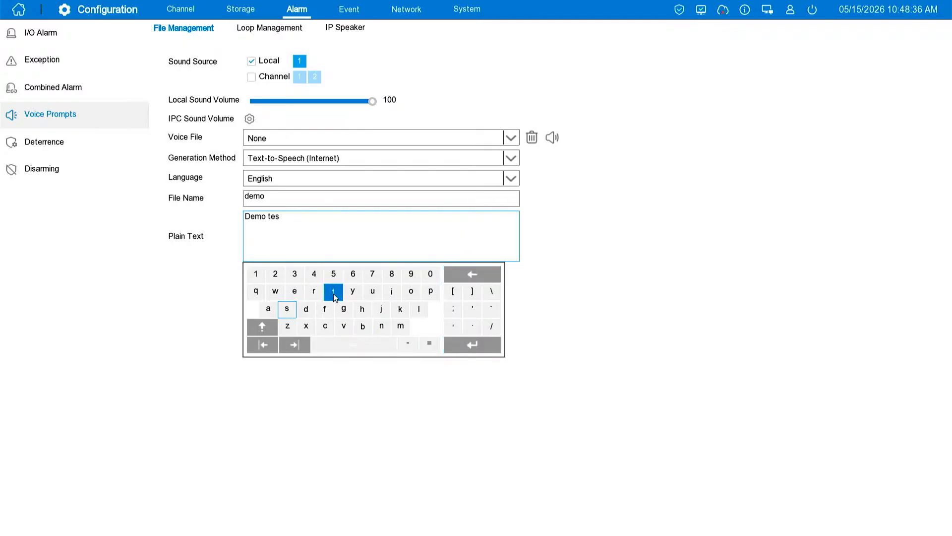
pyautogui.click(333, 291)
pyautogui.click(392, 291)
pyautogui.click(381, 326)
pyautogui.click(344, 309)
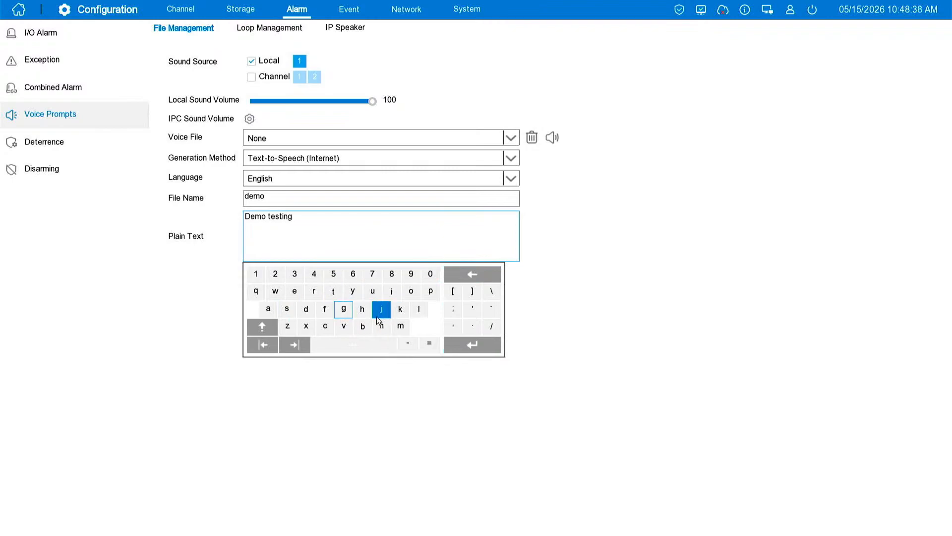
pyautogui.click(464, 347)
# Import the demo voice file, dismiss the notice, and check the voice file list for it
pyautogui.click(282, 305)
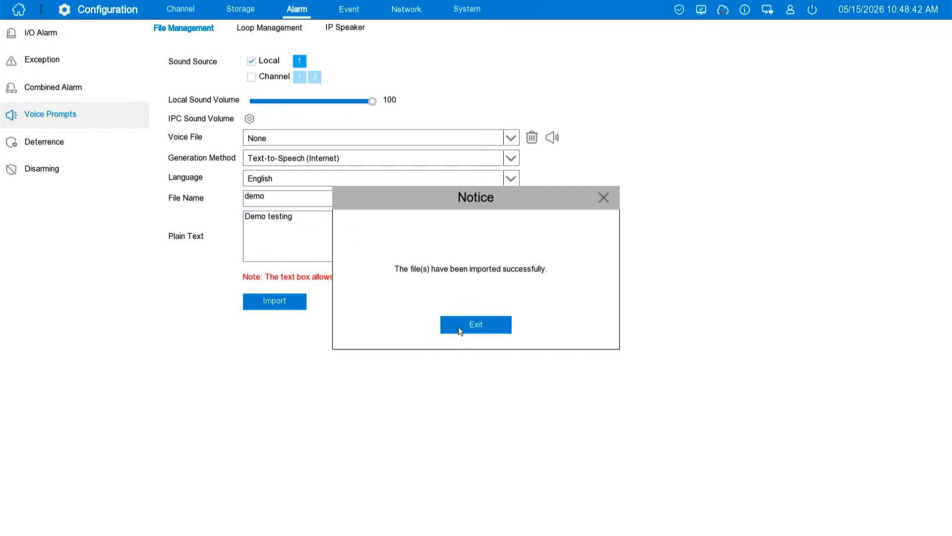
pyautogui.click(468, 325)
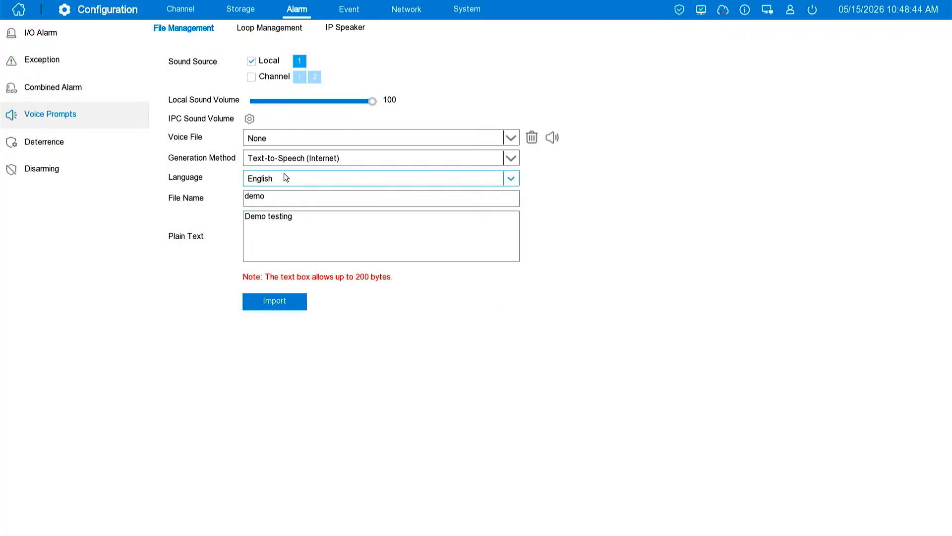
pyautogui.click(268, 139)
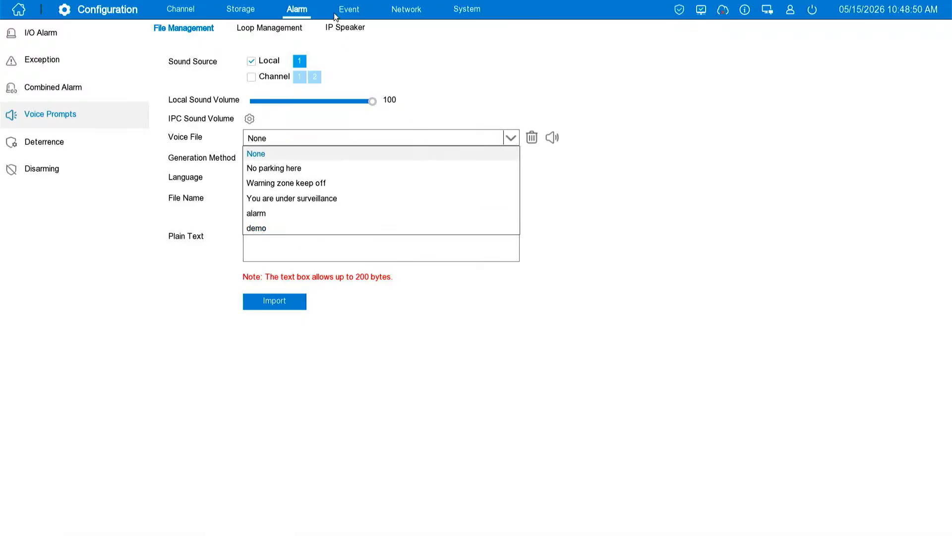
# Return to the event settings, enable Loitering detection for CH1, and acknowledge the saved-parameters notice
pyautogui.click(349, 9)
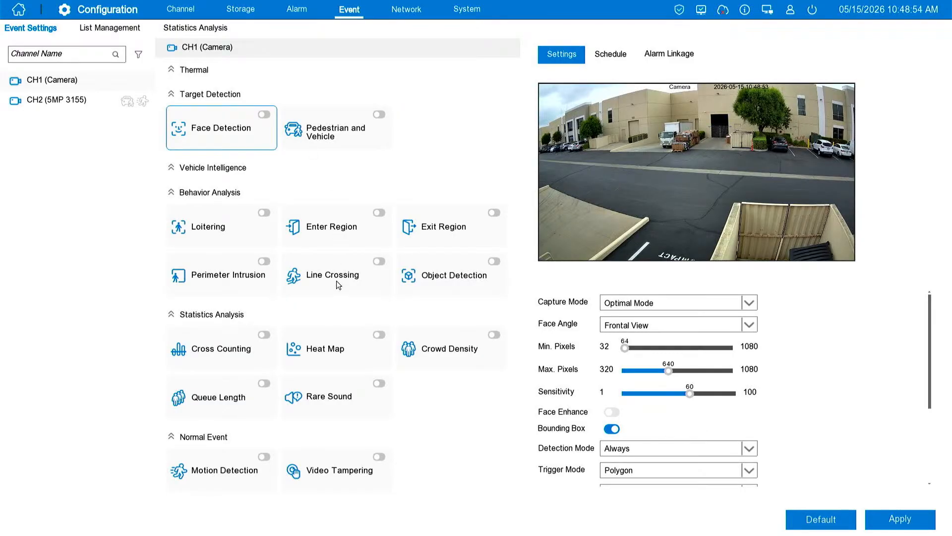
pyautogui.click(237, 237)
pyautogui.click(263, 213)
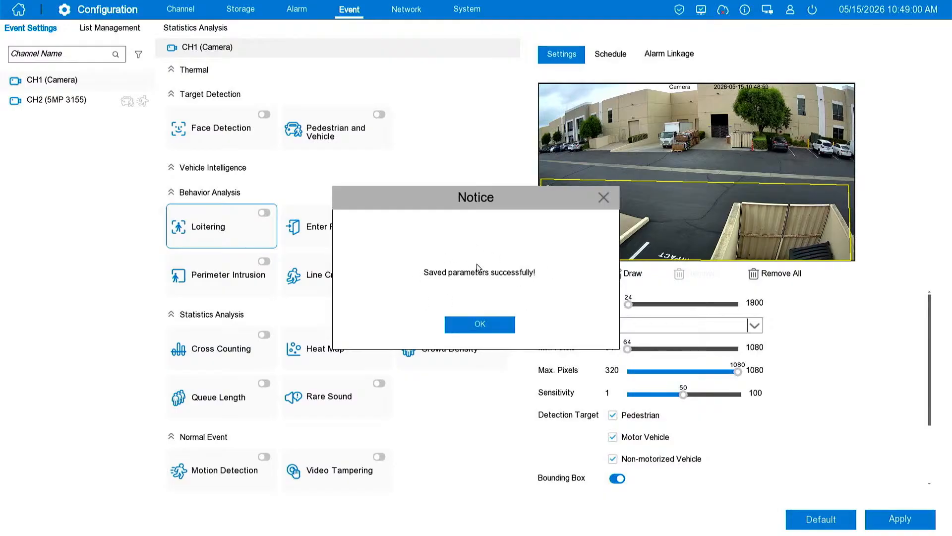
pyautogui.click(479, 322)
# Enable Voice Prompts in the Loitering alarm linkage and set the sound source to channels 1 and 2 instead of Local
pyautogui.click(649, 53)
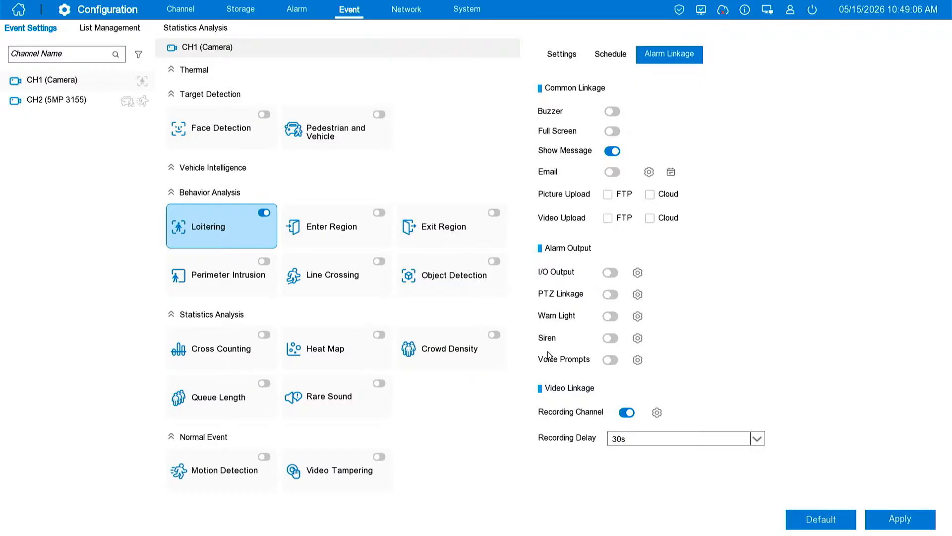
pyautogui.click(609, 364)
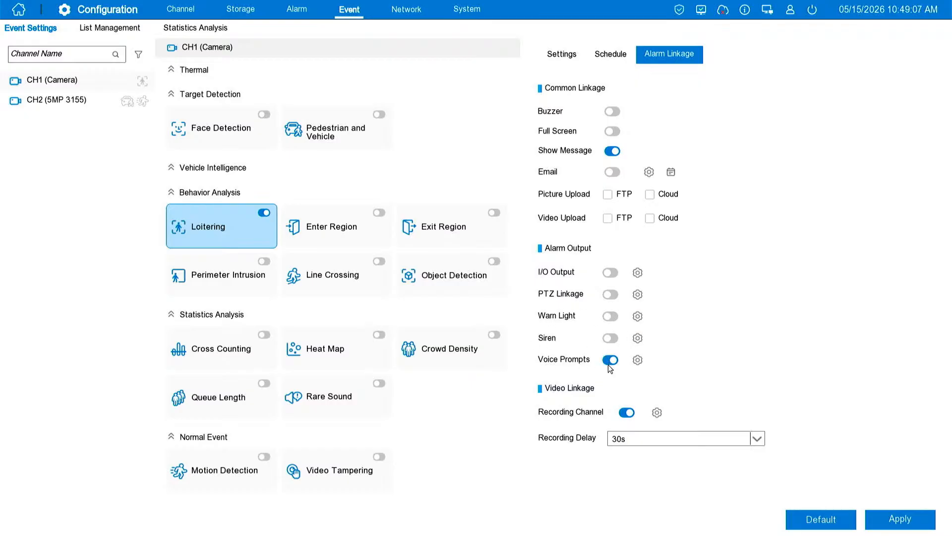
pyautogui.click(637, 359)
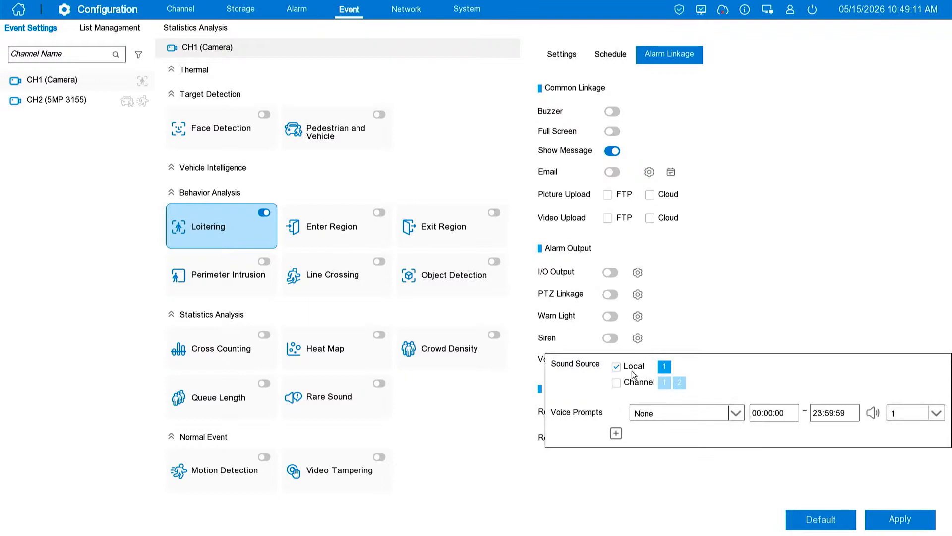
pyautogui.click(618, 367)
pyautogui.click(618, 383)
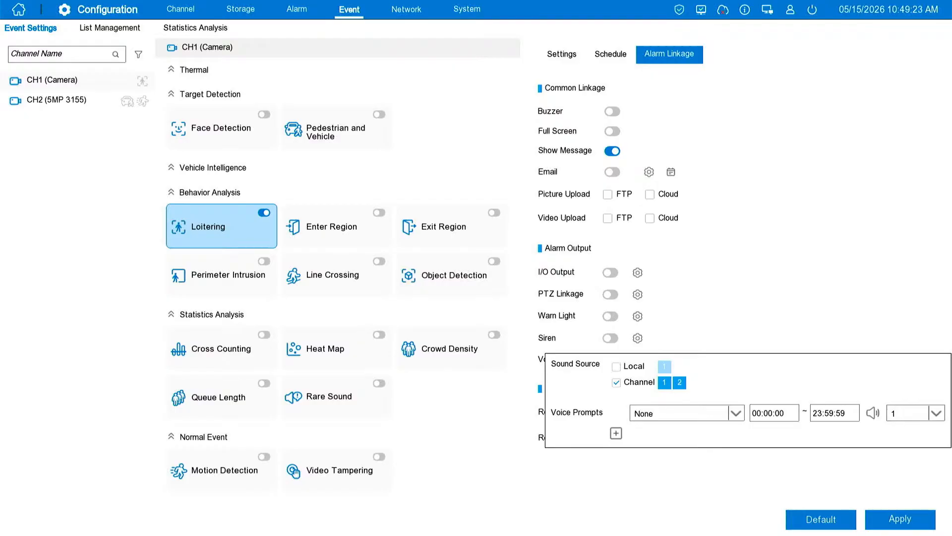
pyautogui.click(618, 369)
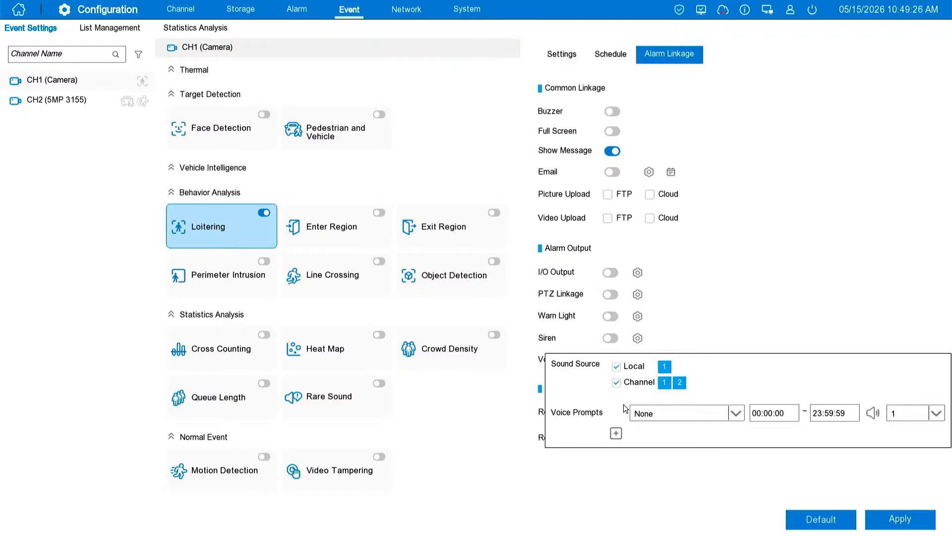
pyautogui.click(619, 370)
# Choose demo as the Loitering voice prompt, review its time range and repeat options, and close the voice prompt settings
pyautogui.click(659, 417)
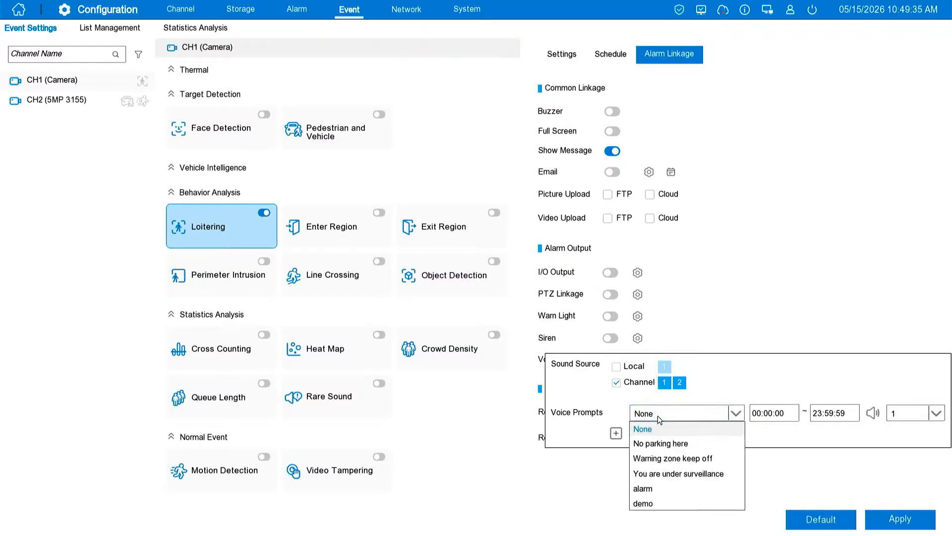
pyautogui.click(643, 503)
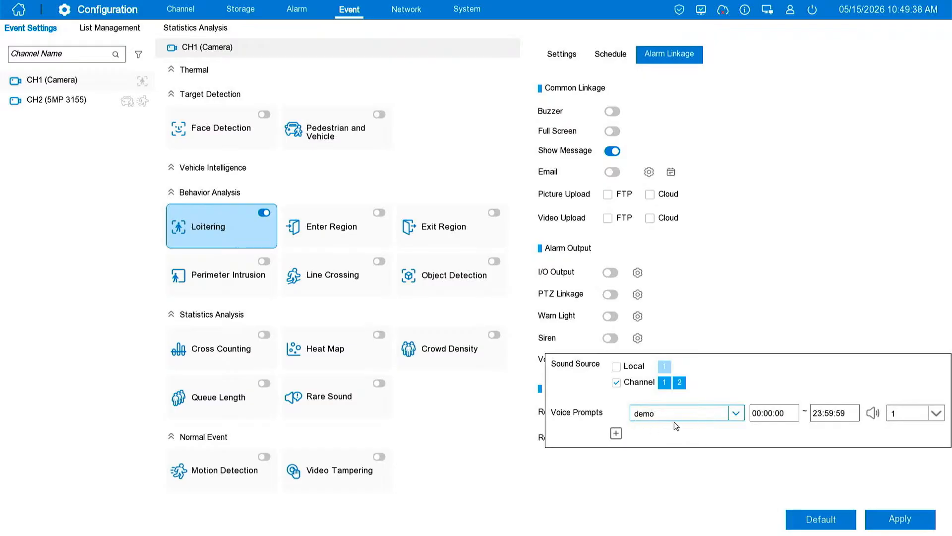
pyautogui.click(760, 412)
pyautogui.click(846, 412)
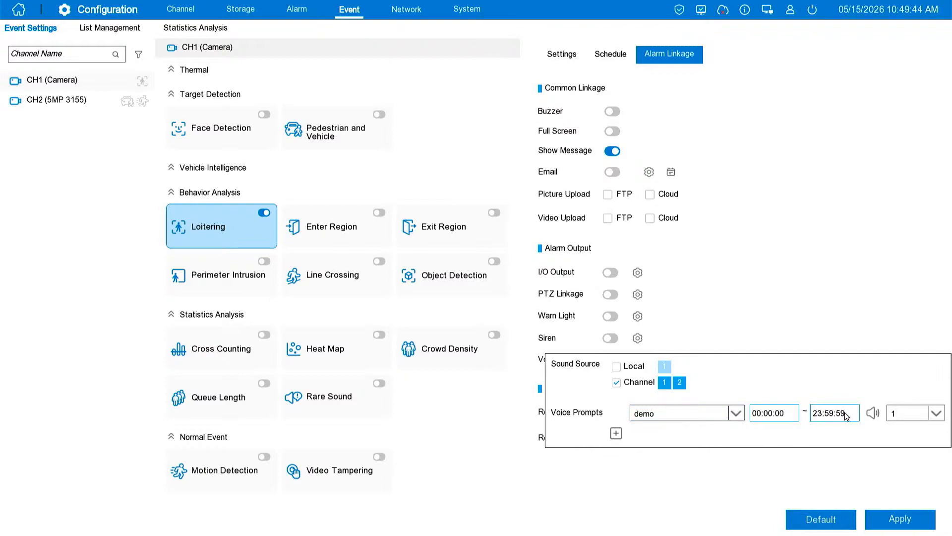
pyautogui.click(912, 416)
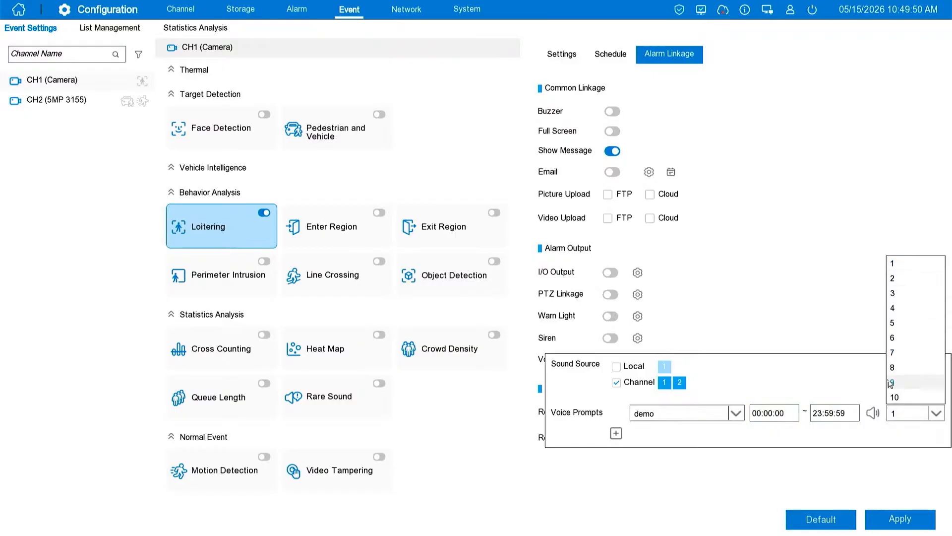
pyautogui.click(908, 439)
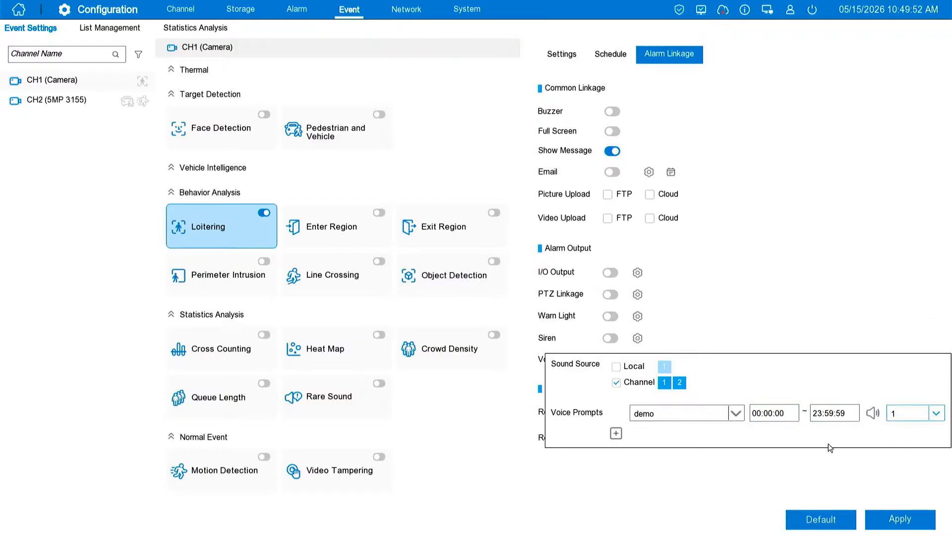
pyautogui.click(850, 471)
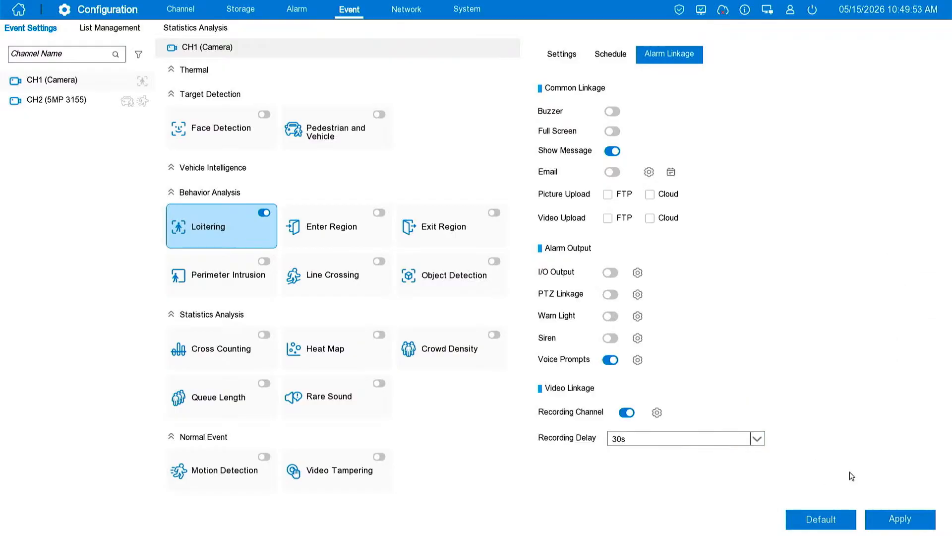
# Enable Warn Light for Loitering, apply the alarm linkage, and revisit the schedule and linkage settings
pyautogui.click(609, 317)
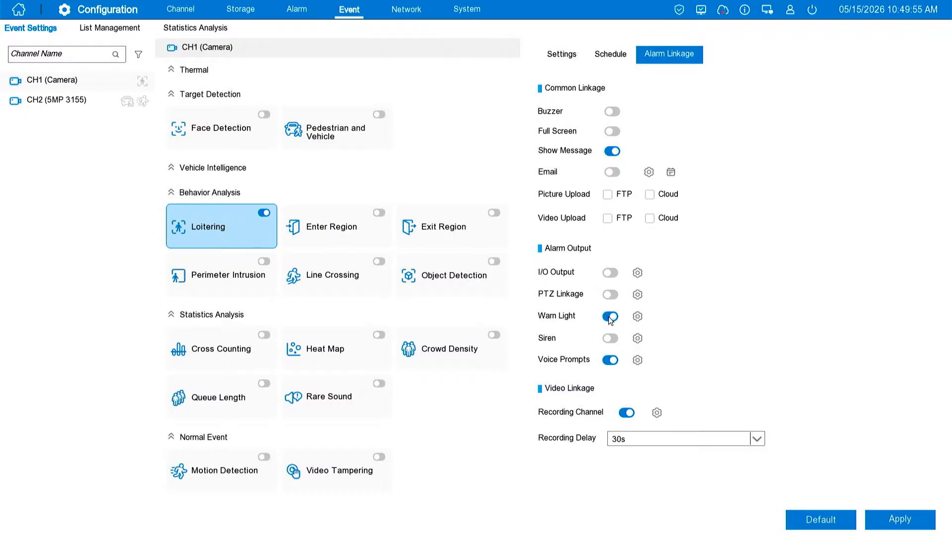
pyautogui.click(900, 519)
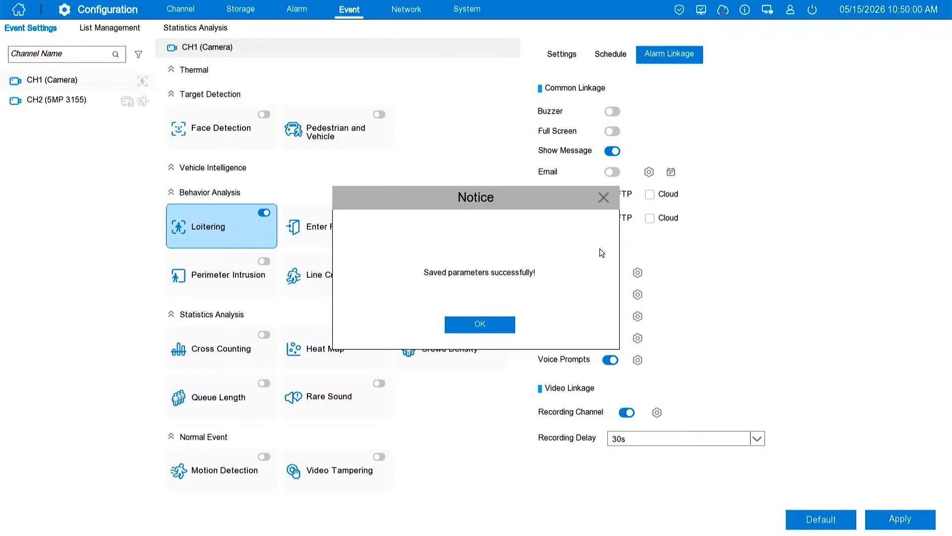
pyautogui.click(466, 324)
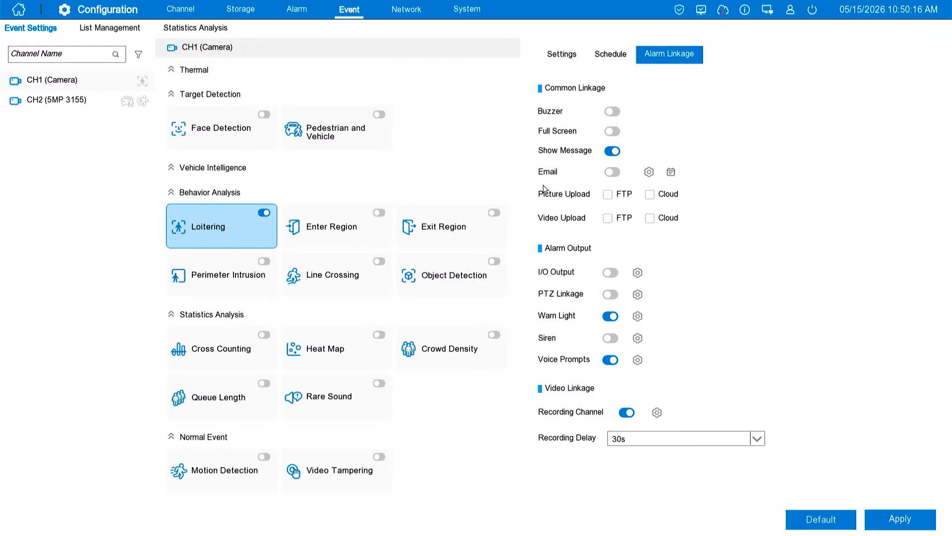
pyautogui.click(609, 55)
pyautogui.click(678, 54)
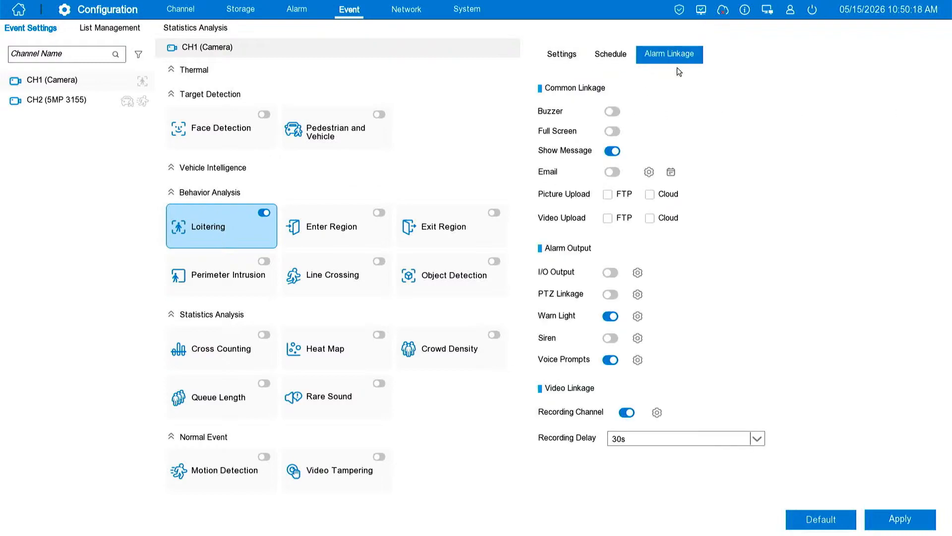